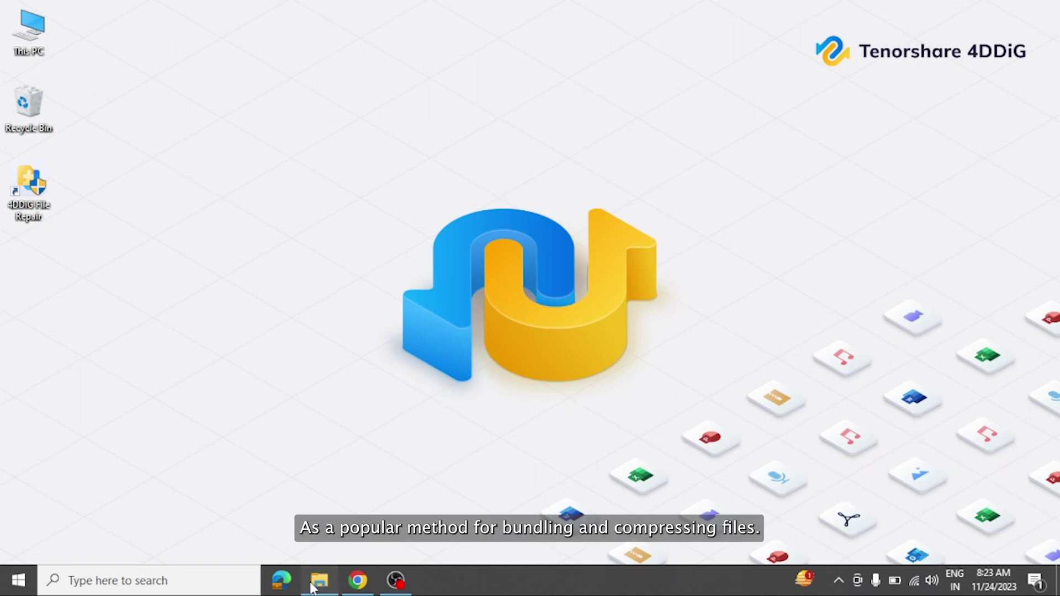
Try extracting dark.zip in Downloads with WinRAR and dismiss the 'archive is corrupt' error
{"action": "left_click", "coordinate": [408, 245]}
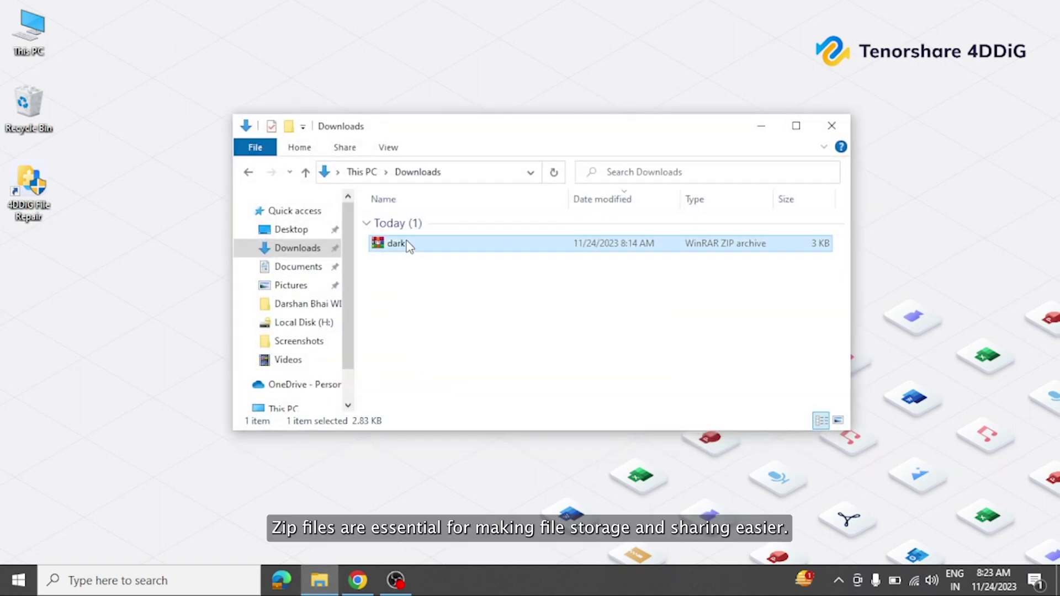
{"action": "right_click", "coordinate": [406, 240]}
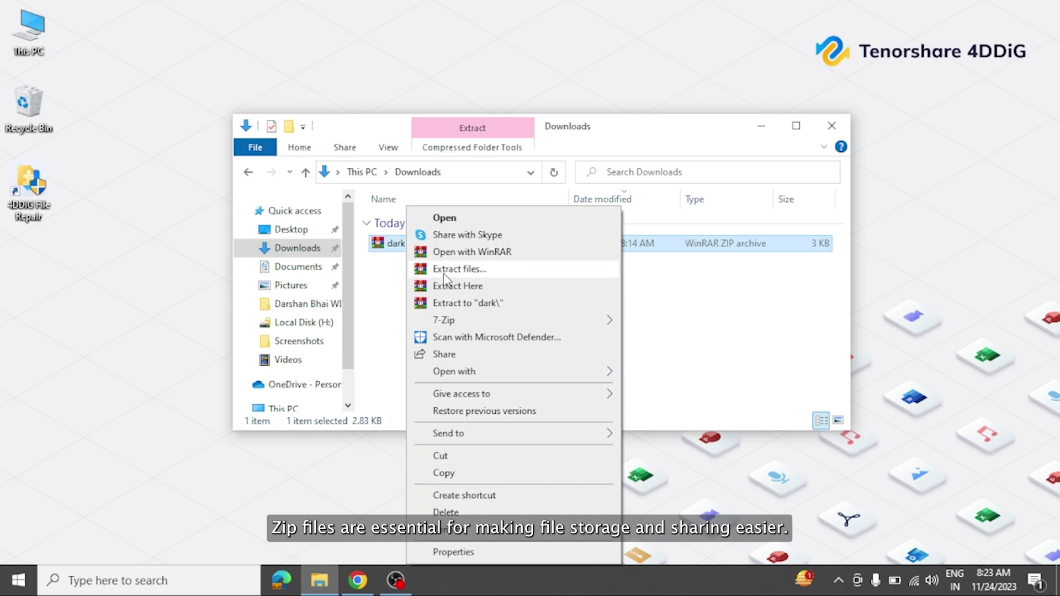
{"action": "left_click", "coordinate": [472, 304]}
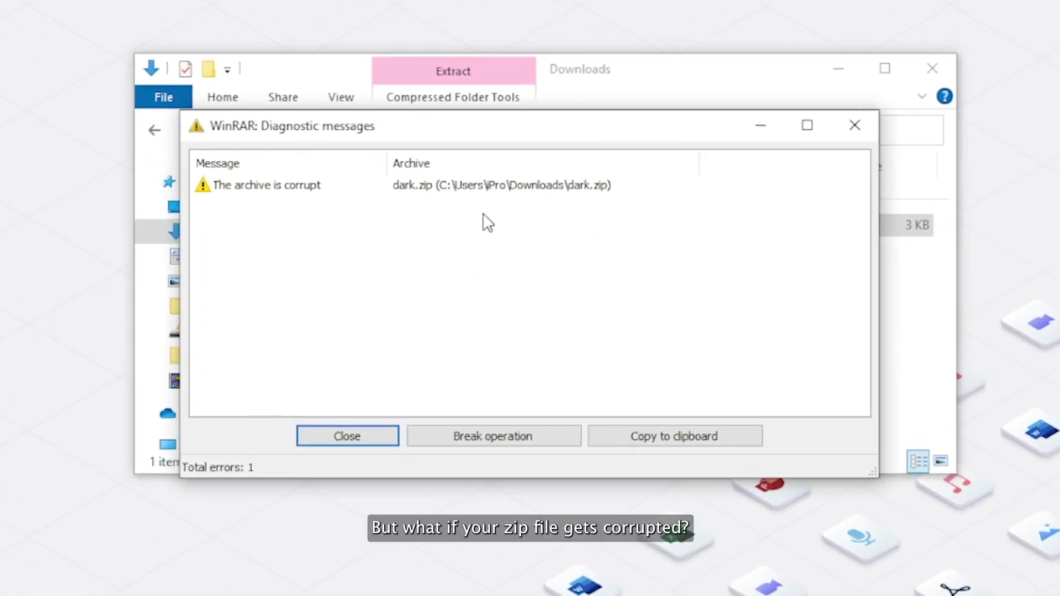
{"action": "left_click", "coordinate": [331, 188]}
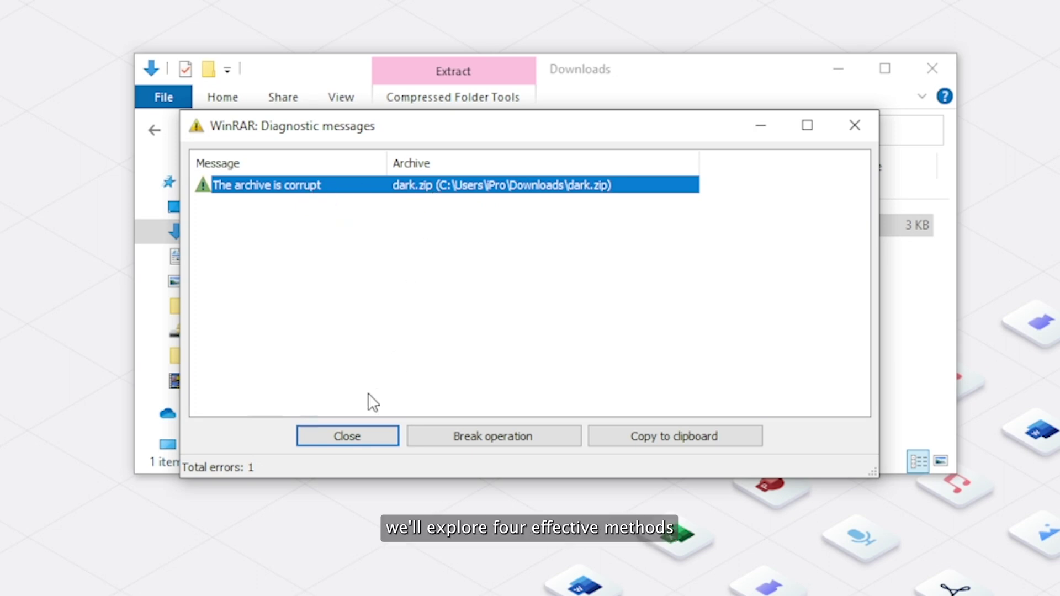
{"action": "left_click", "coordinate": [334, 434]}
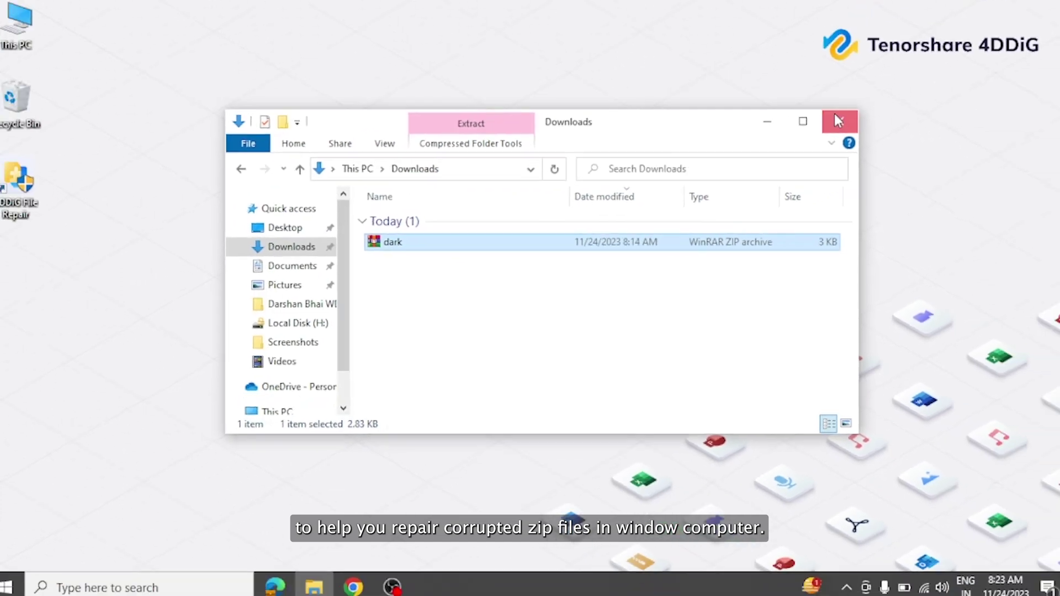
Close the Downloads File Explorer window
{"action": "left_click", "coordinate": [926, 68]}
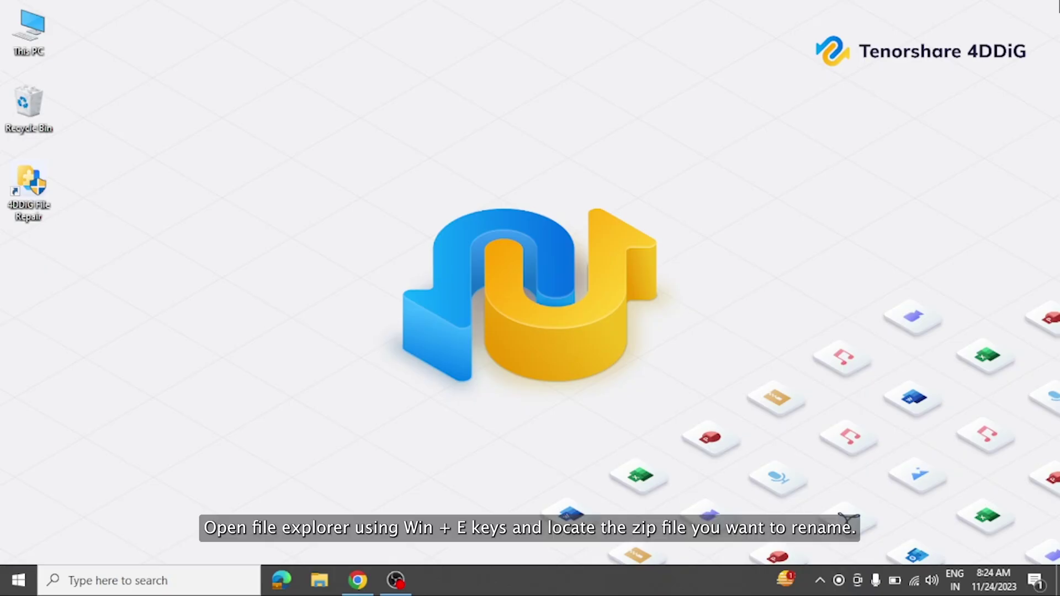
Open Downloads in a new File Explorer window and turn on File name extensions
{"action": "key", "text": "super+e"}
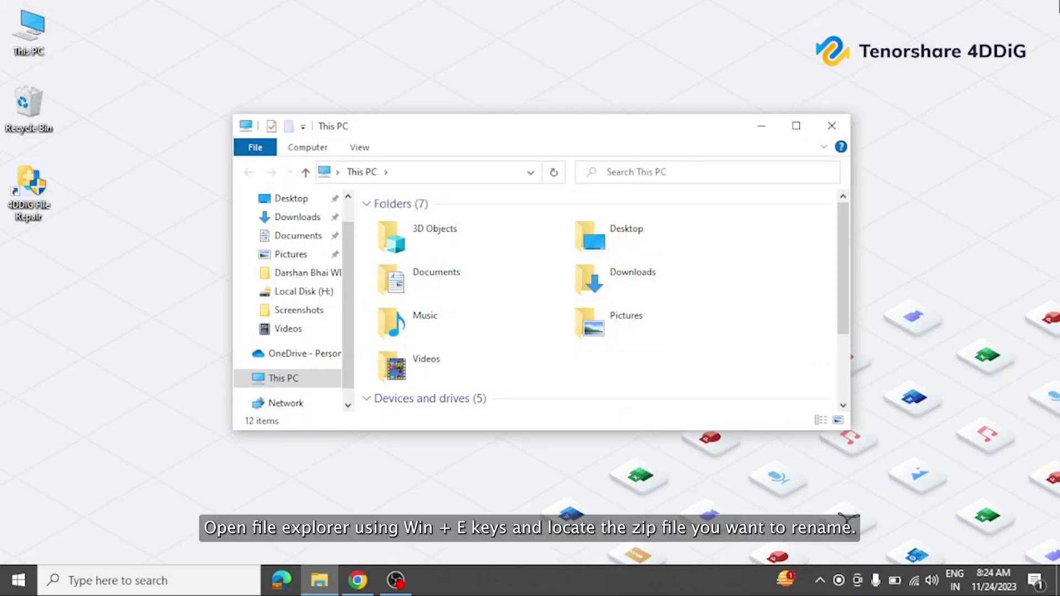
{"action": "double_click", "coordinate": [644, 290]}
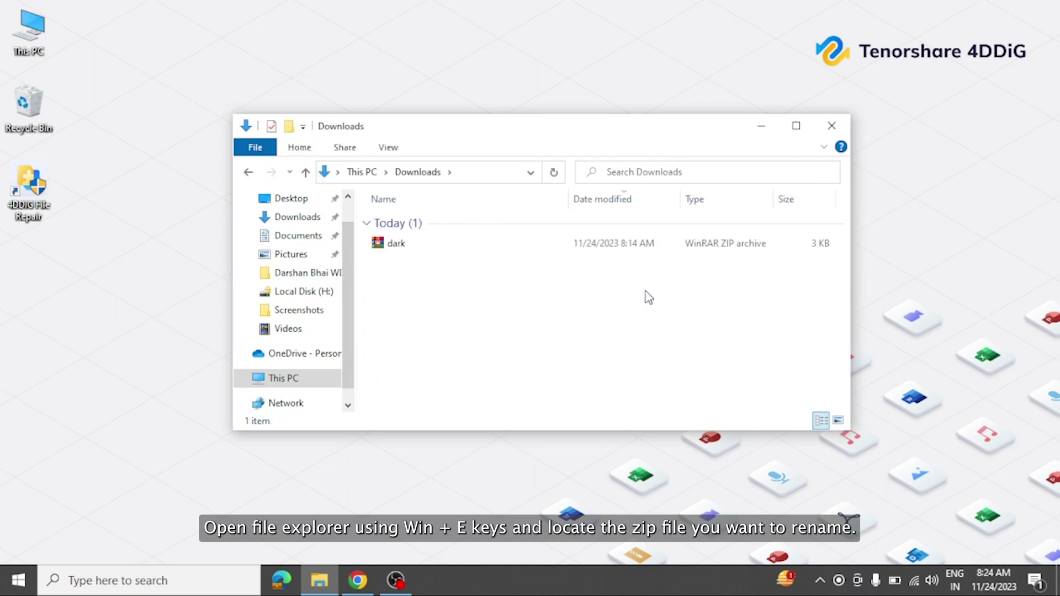
{"action": "left_click", "coordinate": [489, 248]}
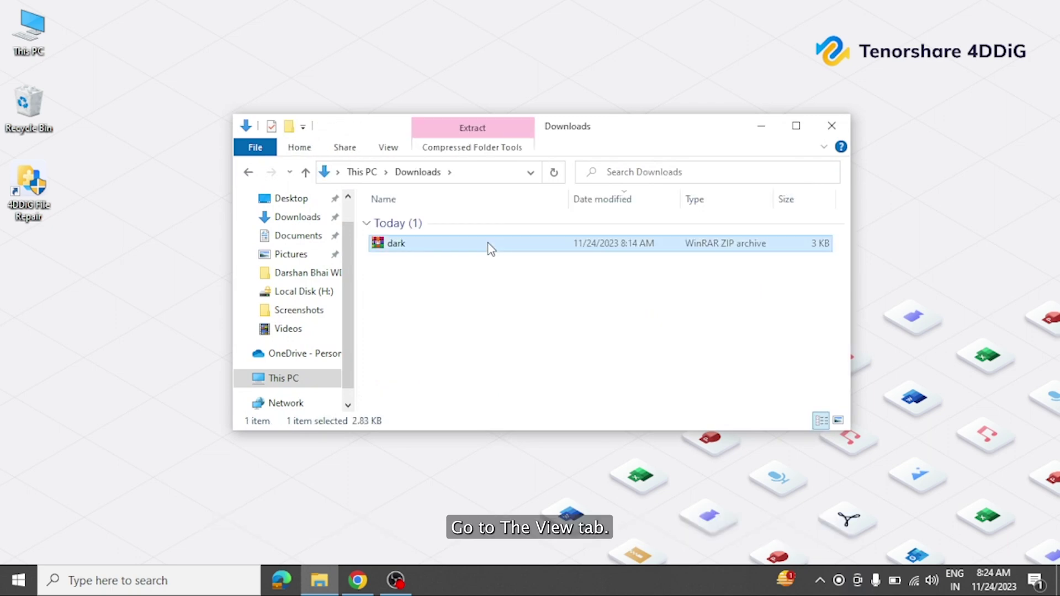
{"action": "left_click", "coordinate": [388, 147]}
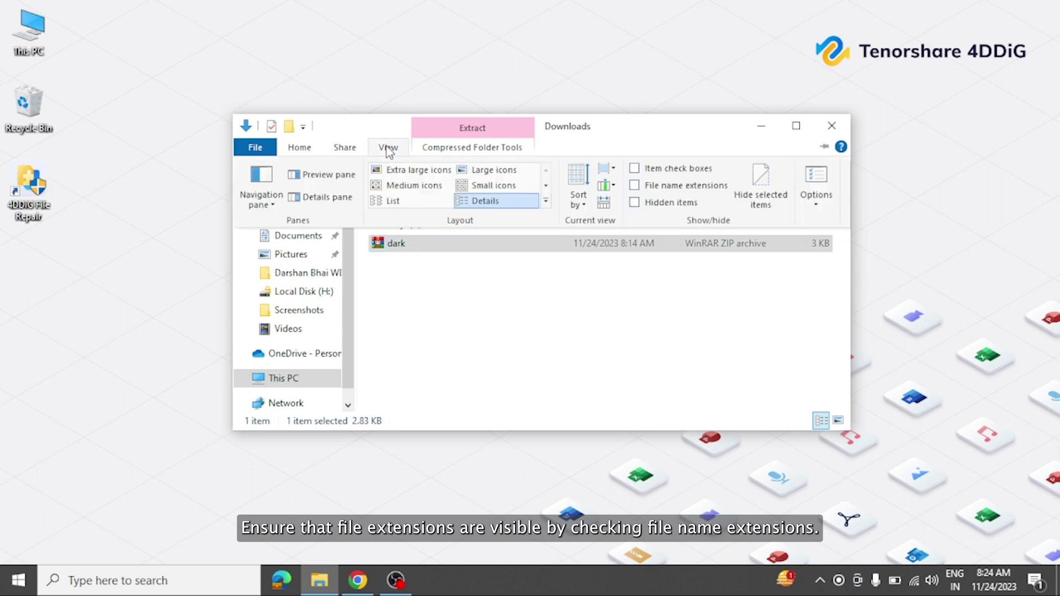
{"action": "left_click", "coordinate": [634, 185]}
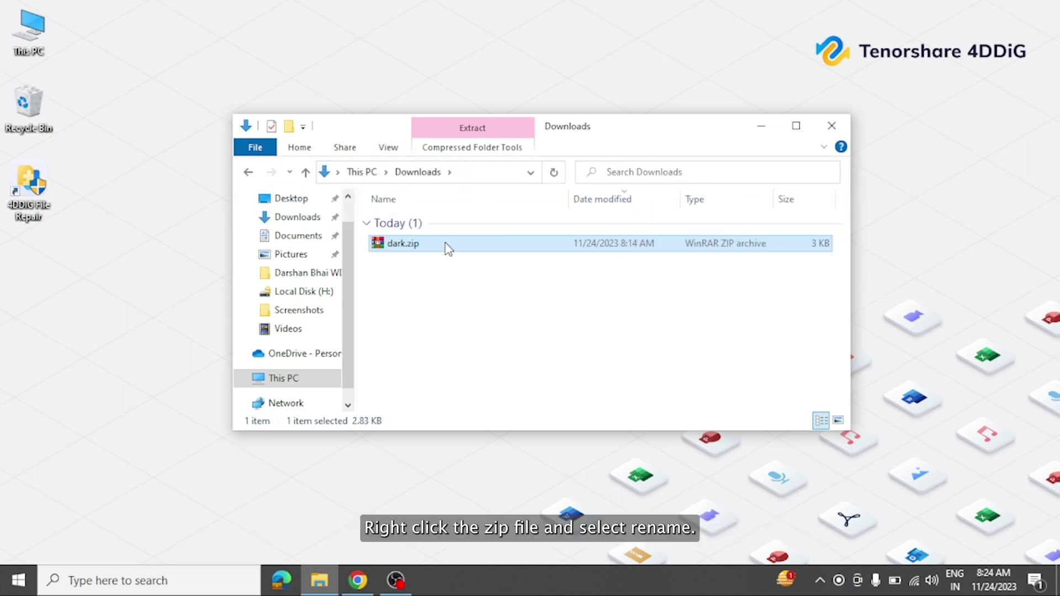
Rename dark.zip to dark.rar and confirm the extension change
{"action": "right_click", "coordinate": [444, 243]}
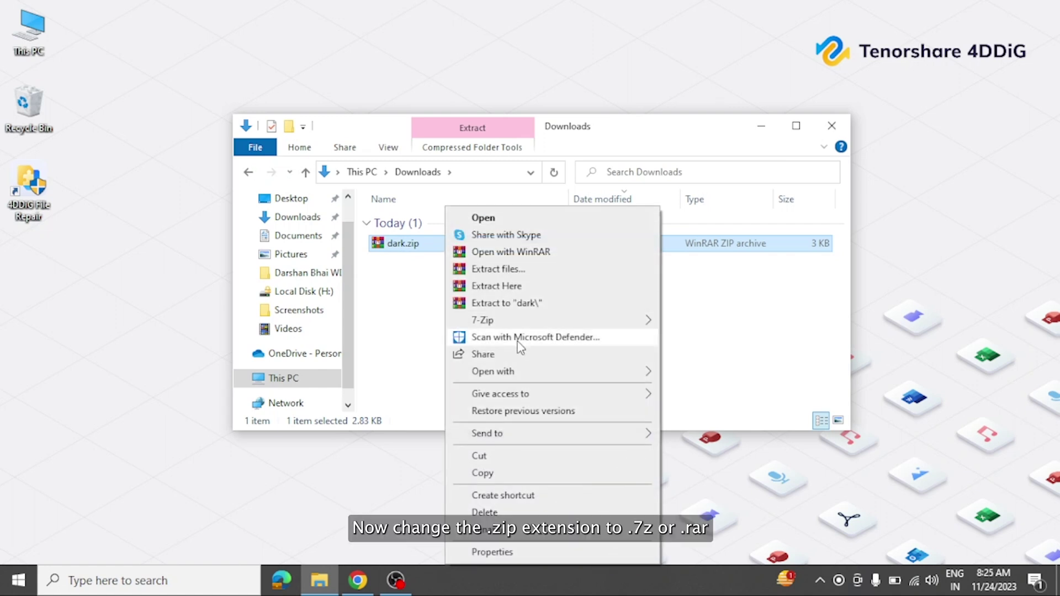
{"action": "left_click", "coordinate": [503, 533]}
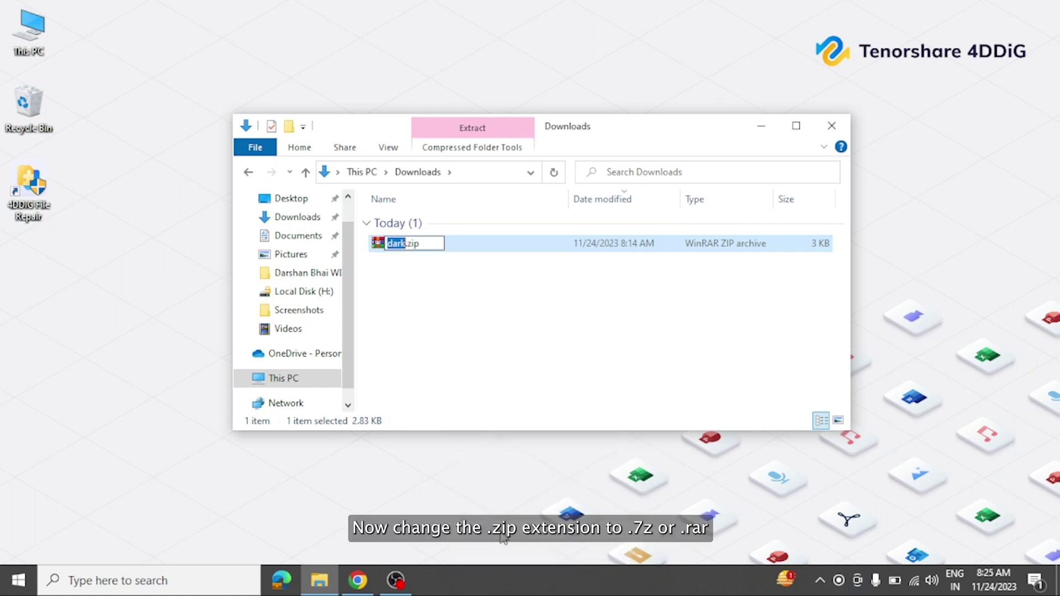
{"action": "left_click", "coordinate": [398, 225]}
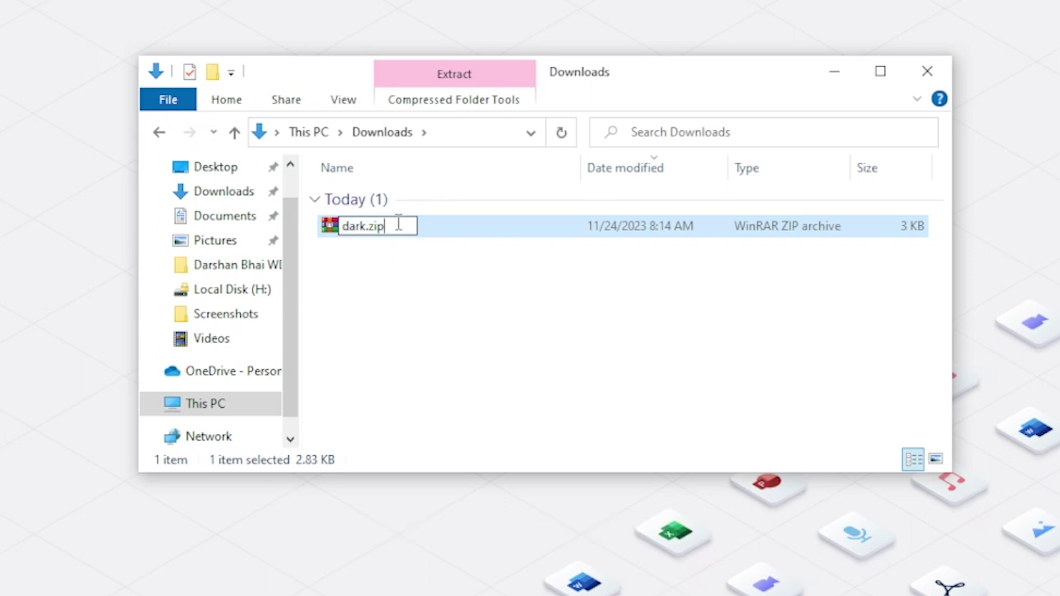
{"action": "key", "text": "BackSpace"}
{"action": "key", "text": "BackSpace"}
{"action": "type", "text": "rar"}
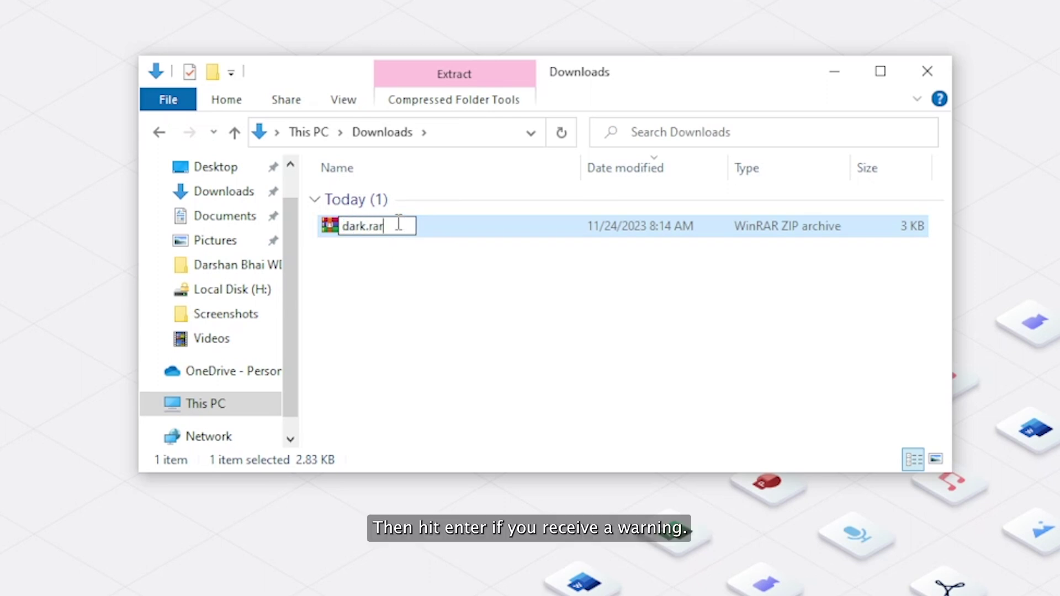
{"action": "key", "text": "Return"}
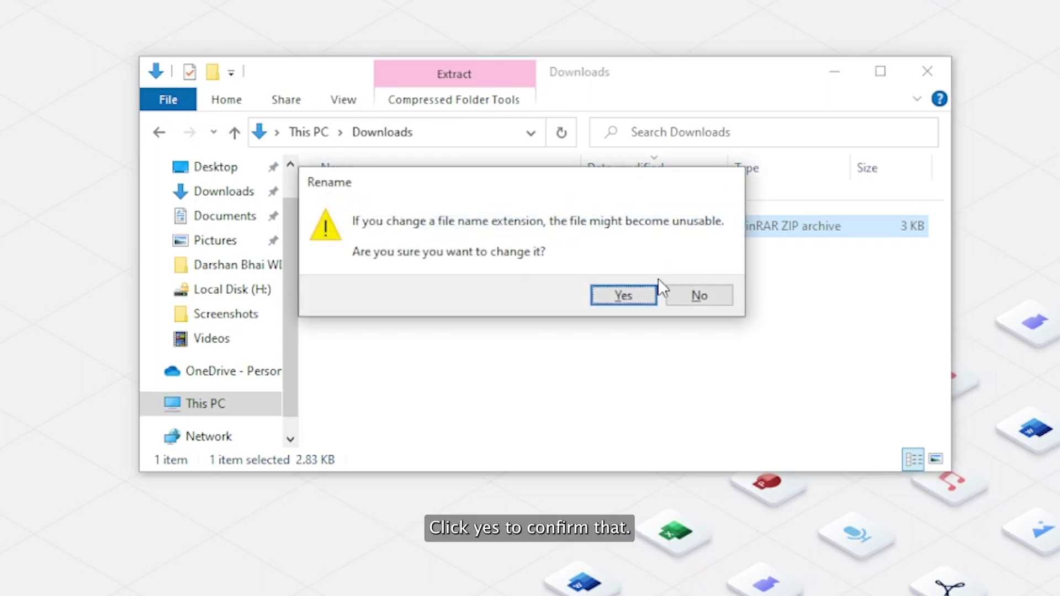
{"action": "left_click", "coordinate": [624, 293]}
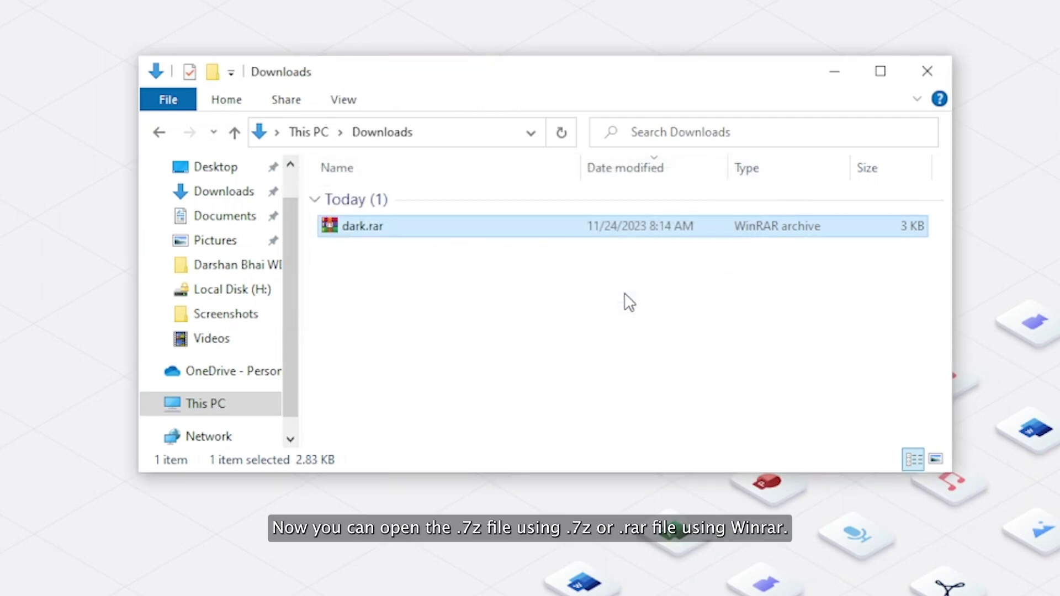
Open dark.rar in WinRAR and extract its six files with default options, hitting a corruption error
{"action": "double_click", "coordinate": [446, 224]}
{"action": "left_click_drag", "start_coordinate": [223, 333], "coordinate": [216, 240]}
{"action": "left_click", "coordinate": [224, 336]}
{"action": "left_click", "coordinate": [221, 148]}
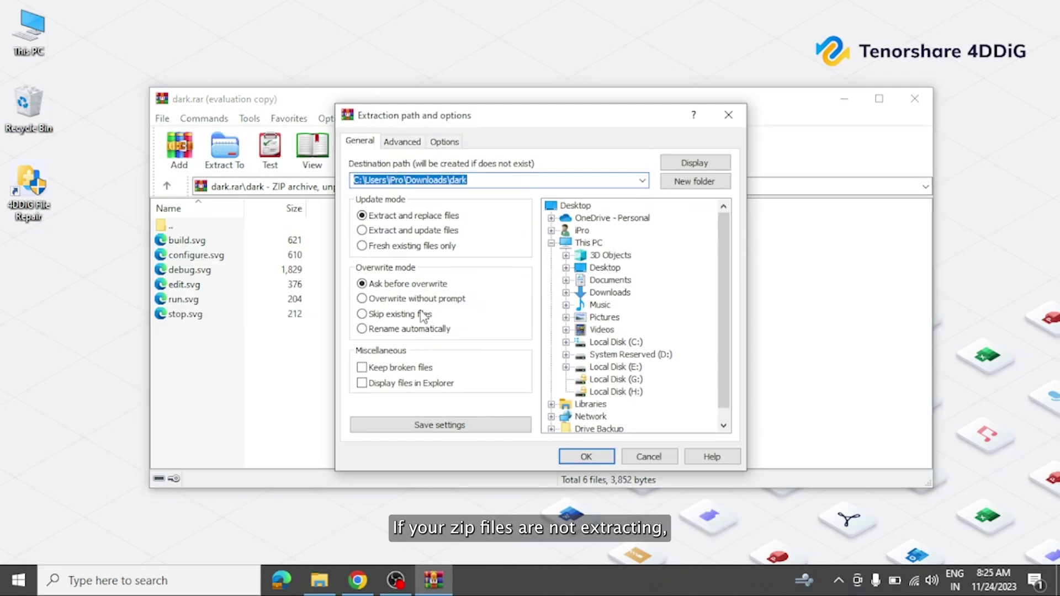
{"action": "left_click", "coordinate": [568, 459]}
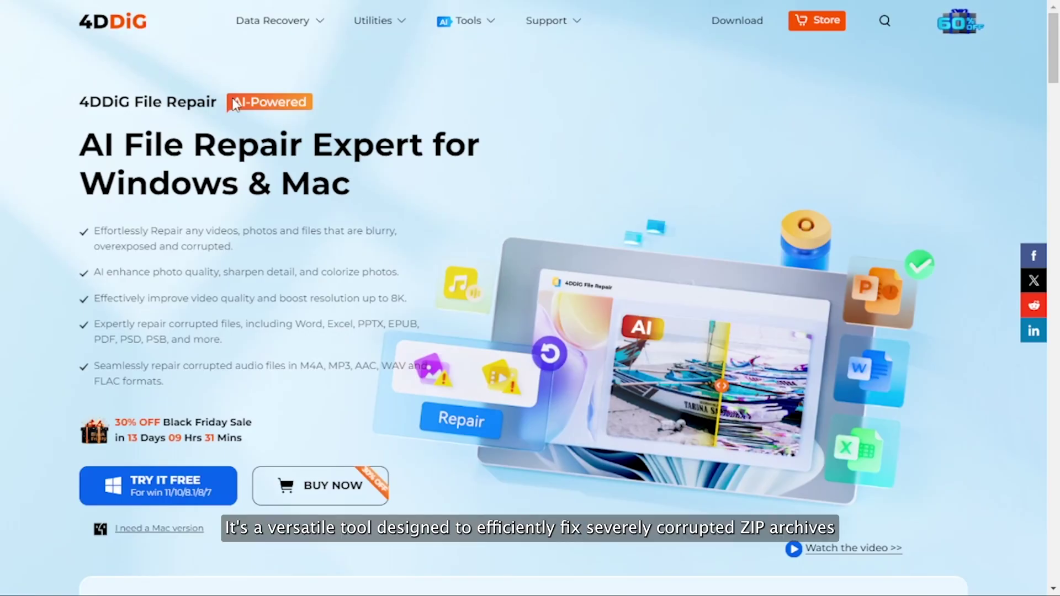
Highlight the 4DDiG File Repair heading and feature list on the product page
{"action": "left_click_drag", "start_coordinate": [76, 105], "coordinate": [221, 109]}
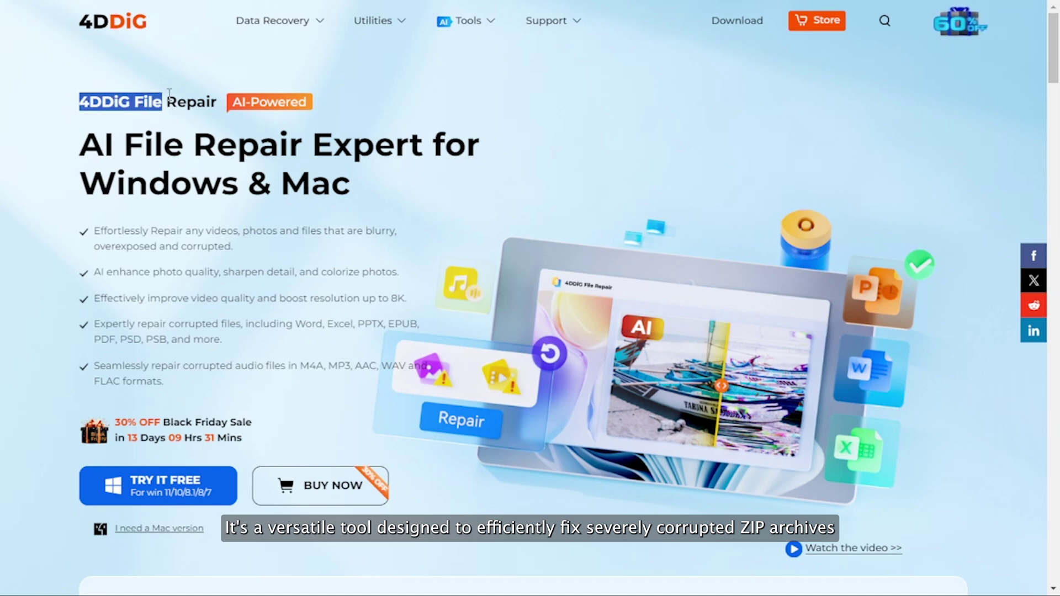
{"action": "left_click", "coordinate": [221, 109]}
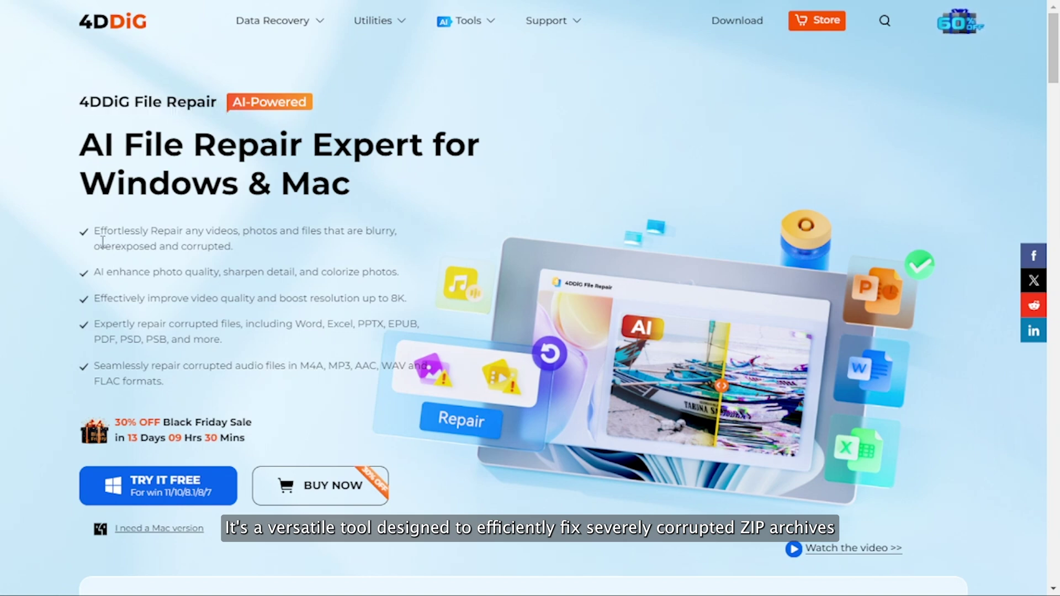
{"action": "left_click_drag", "start_coordinate": [94, 229], "coordinate": [183, 405]}
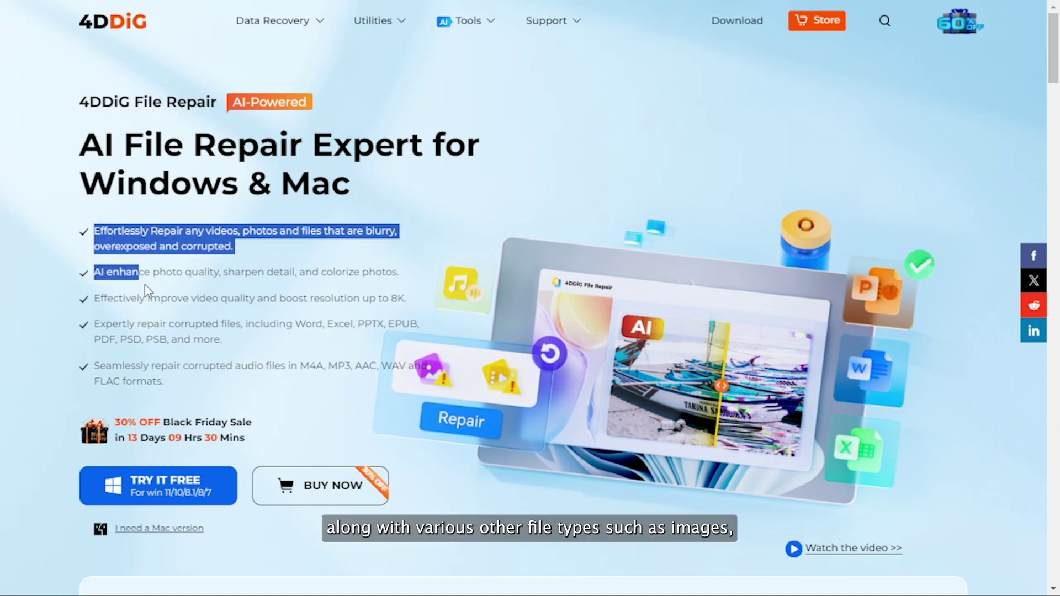
{"action": "left_click", "coordinate": [184, 405]}
Scroll through the product page and start downloading the 4DDiG File Repair installer
{"action": "scroll", "coordinate": [182, 405], "scroll_direction": "down", "scroll_amount": 4}
{"action": "scroll", "coordinate": [182, 406], "scroll_direction": "down", "scroll_amount": 4}
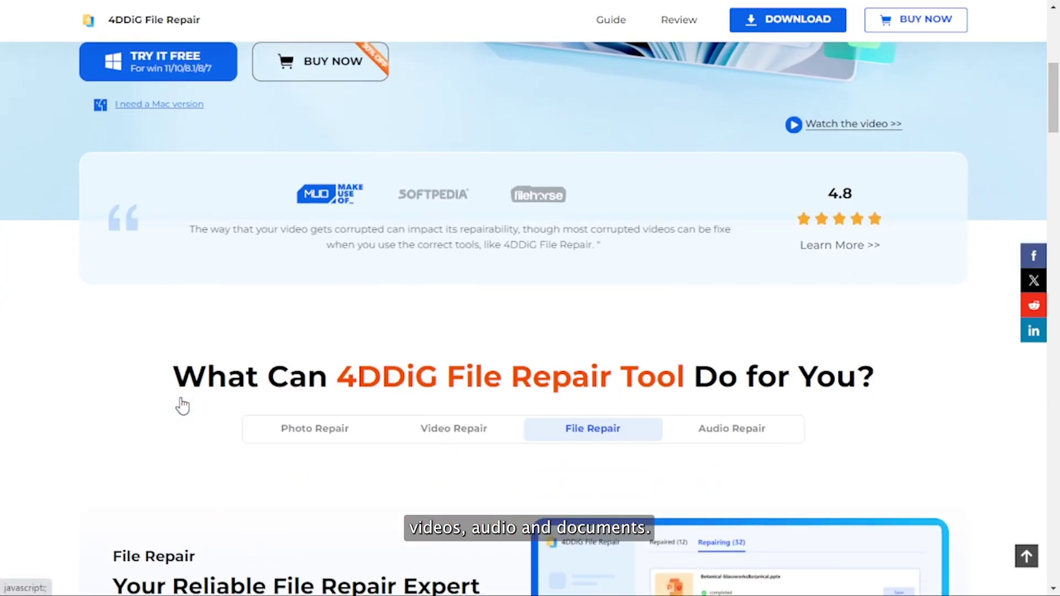
{"action": "scroll", "coordinate": [182, 406], "scroll_direction": "down", "scroll_amount": 3}
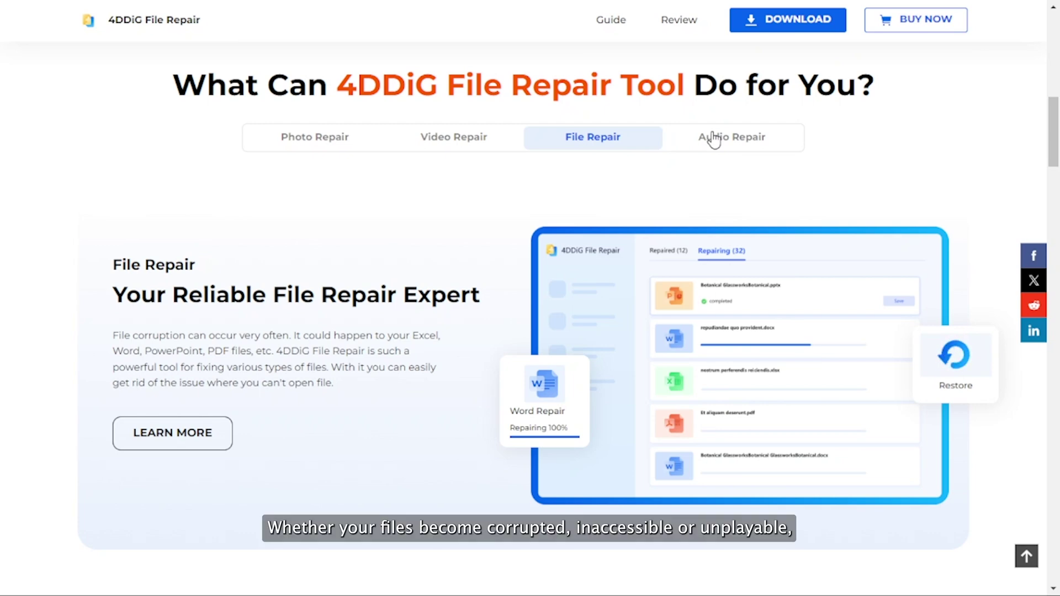
{"action": "scroll", "coordinate": [412, 464], "scroll_direction": "down", "scroll_amount": 2}
{"action": "scroll", "coordinate": [411, 464], "scroll_direction": "down", "scroll_amount": 4}
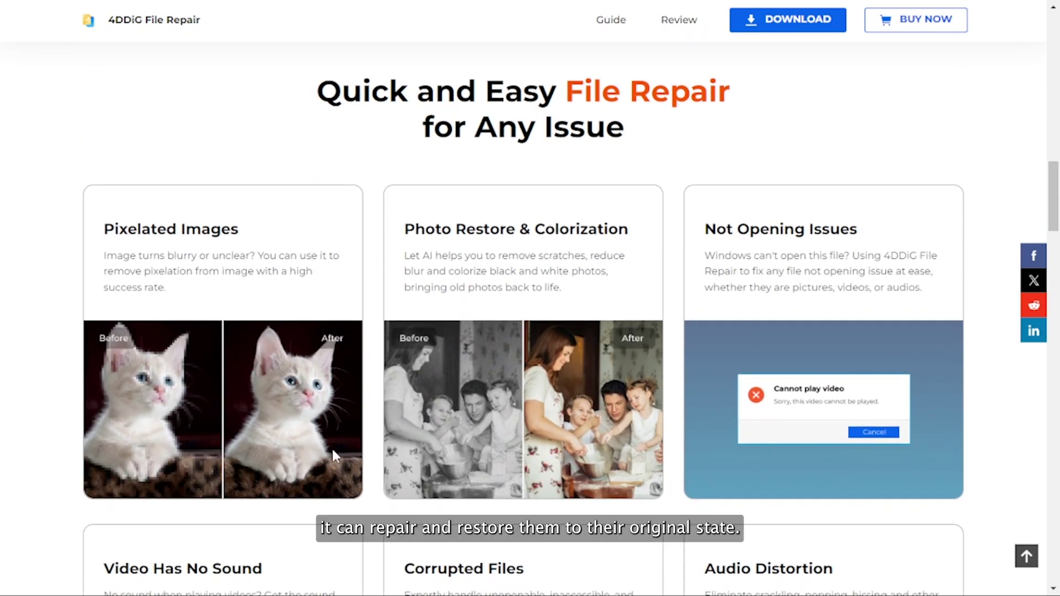
{"action": "scroll", "coordinate": [330, 449], "scroll_direction": "down", "scroll_amount": 3}
{"action": "scroll", "coordinate": [330, 448], "scroll_direction": "down", "scroll_amount": 3}
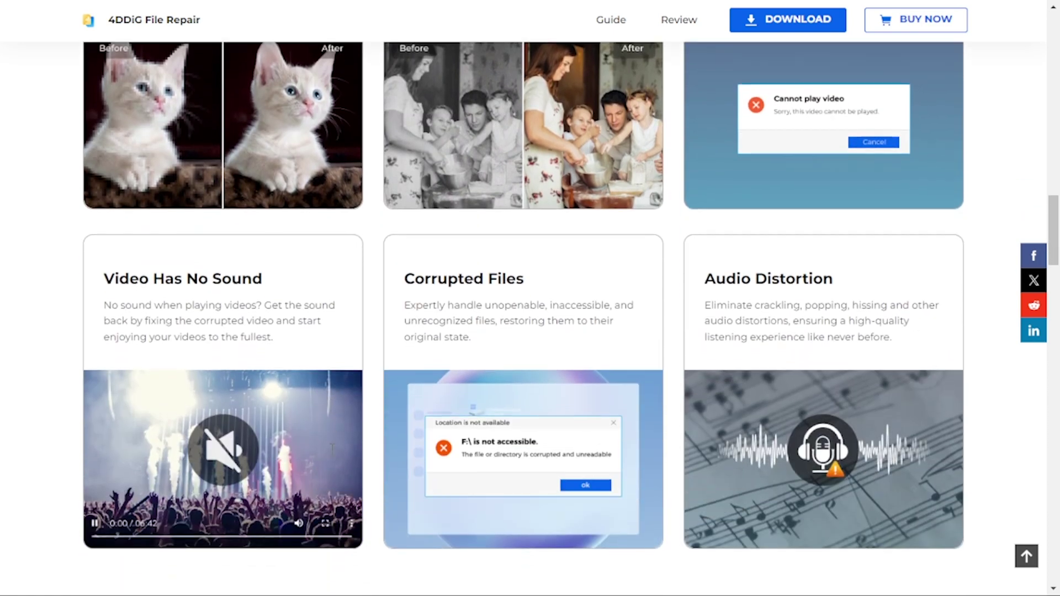
{"action": "scroll", "coordinate": [330, 448], "scroll_direction": "down", "scroll_amount": 5}
{"action": "scroll", "coordinate": [330, 449], "scroll_direction": "down", "scroll_amount": 4}
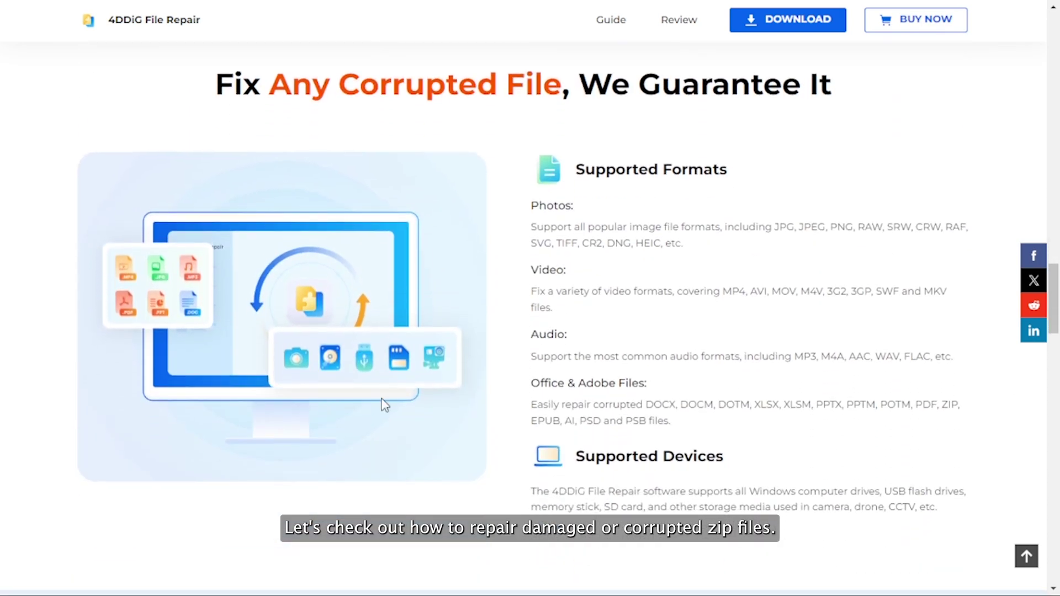
{"action": "left_click", "coordinate": [786, 22]}
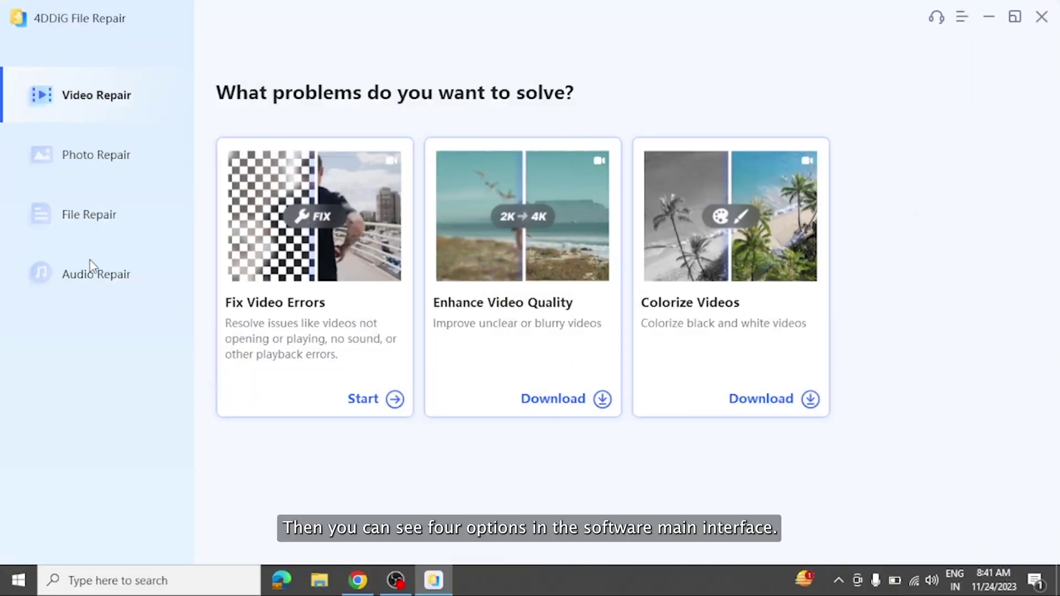
Add dark.zip to 4DDiG File Repair and start the repair
{"action": "left_click", "coordinate": [108, 231]}
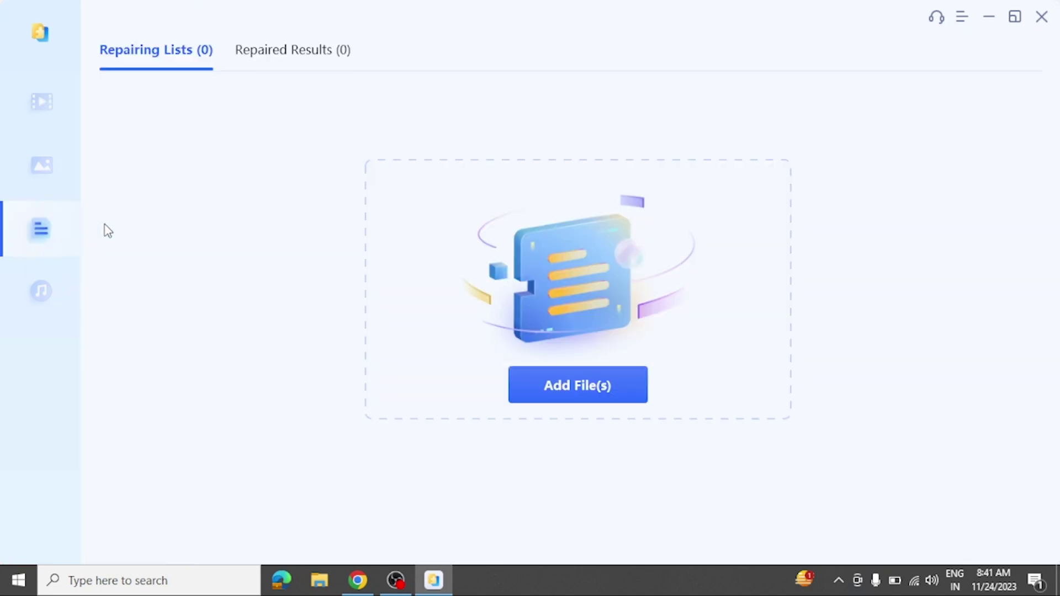
{"action": "left_click", "coordinate": [578, 385]}
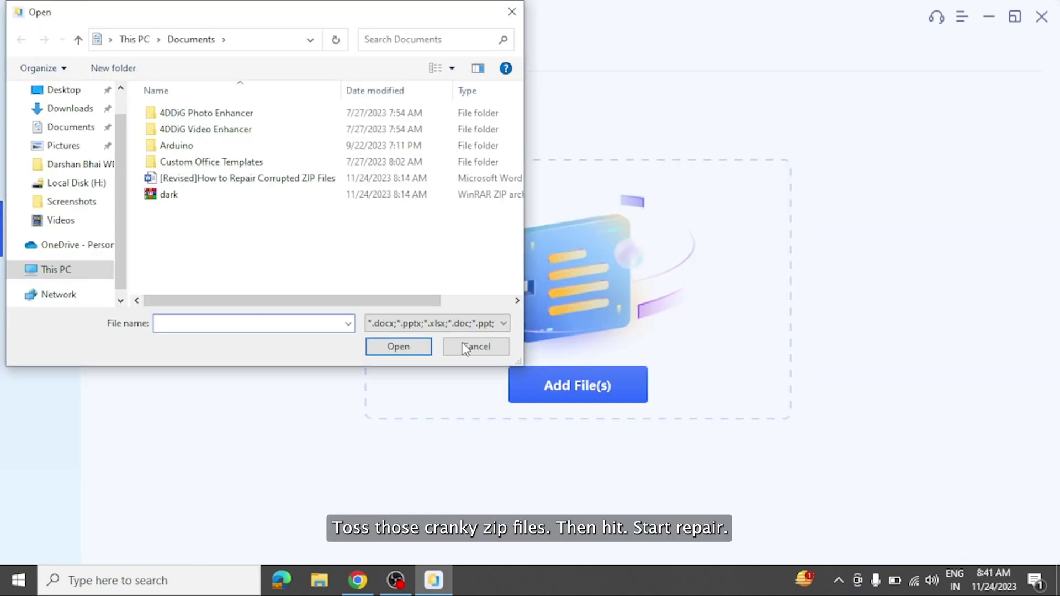
{"action": "left_click", "coordinate": [168, 194]}
{"action": "left_click", "coordinate": [396, 348]}
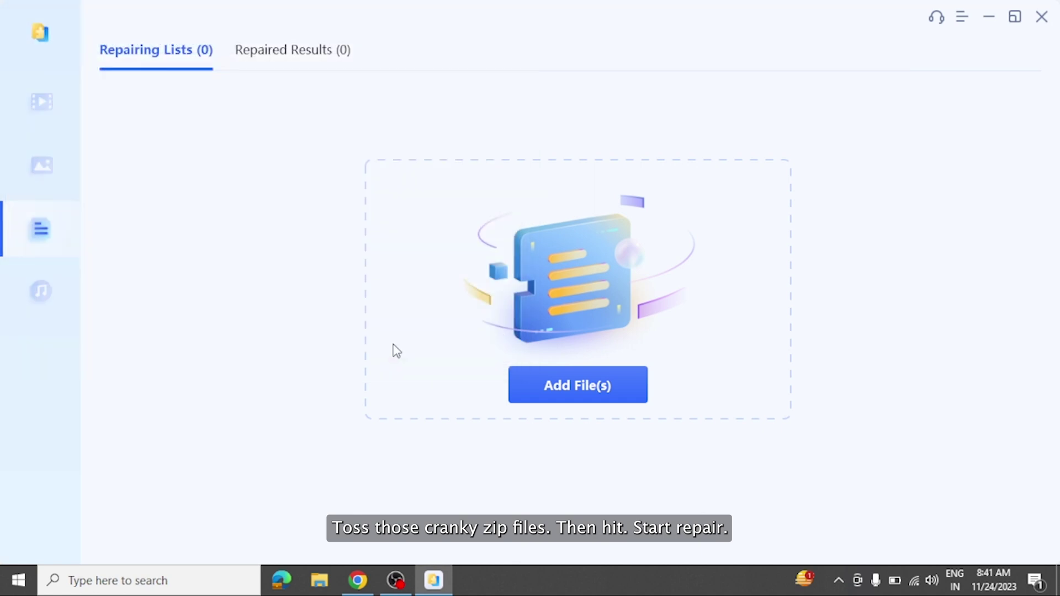
{"action": "left_click", "coordinate": [990, 102]}
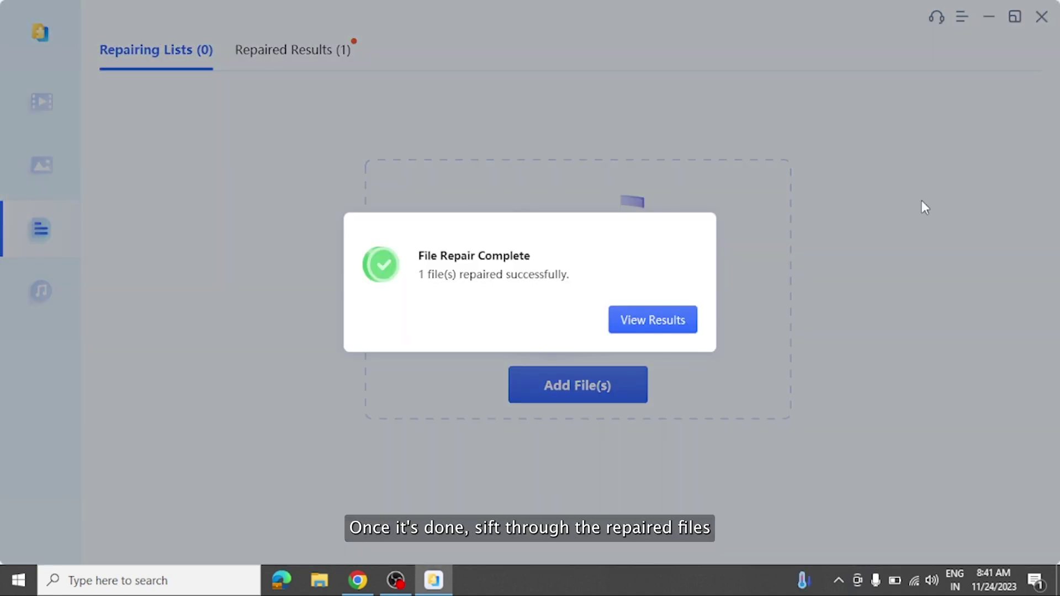
Export the repaired dark.zip to the Desktop and reveal the saved file
{"action": "left_click", "coordinate": [650, 325]}
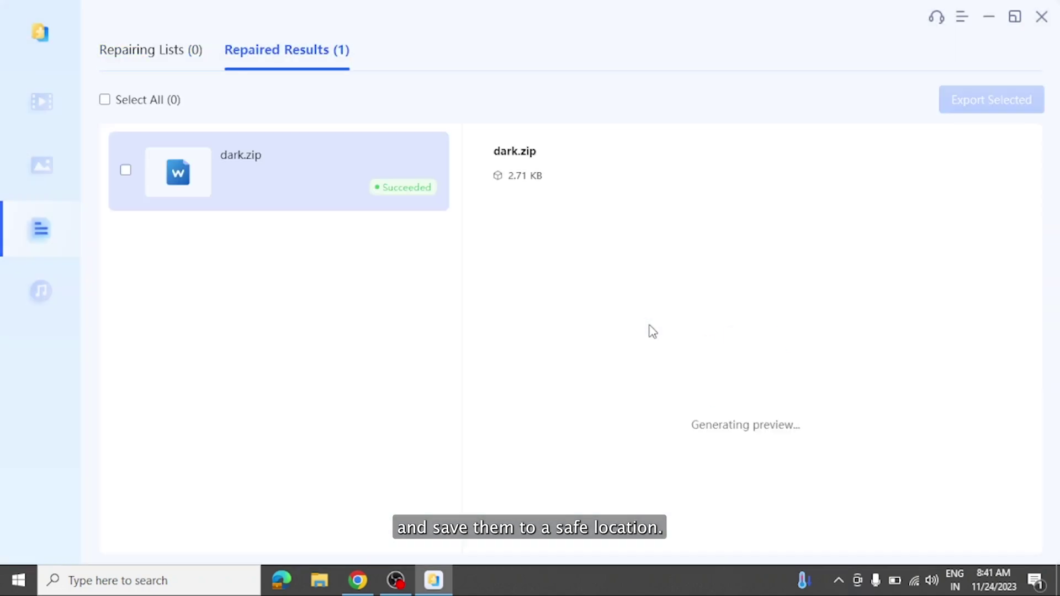
{"action": "left_click", "coordinate": [126, 169]}
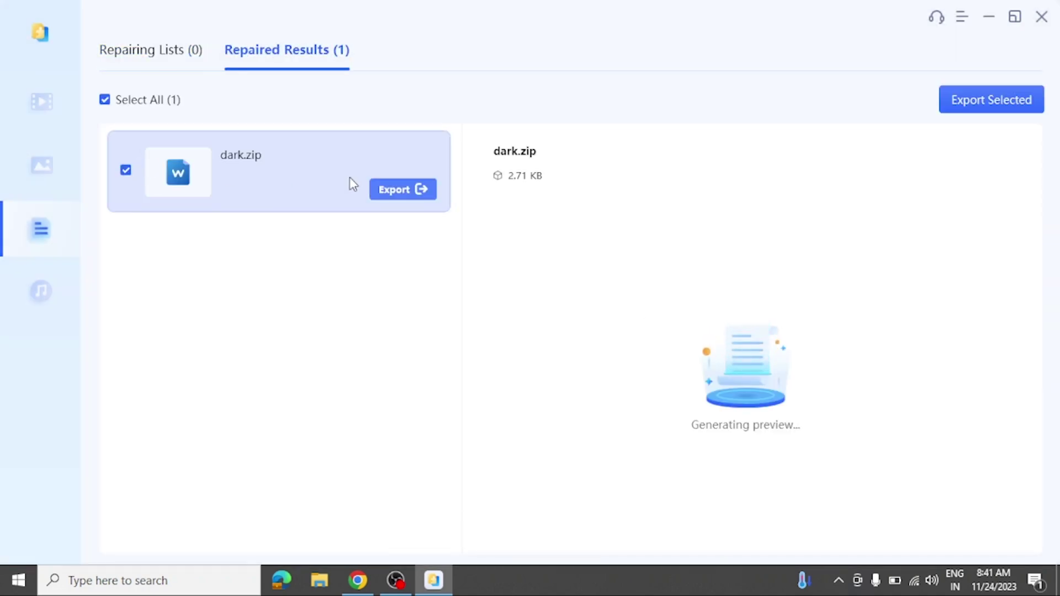
{"action": "left_click", "coordinate": [415, 189]}
{"action": "left_click", "coordinate": [549, 385]}
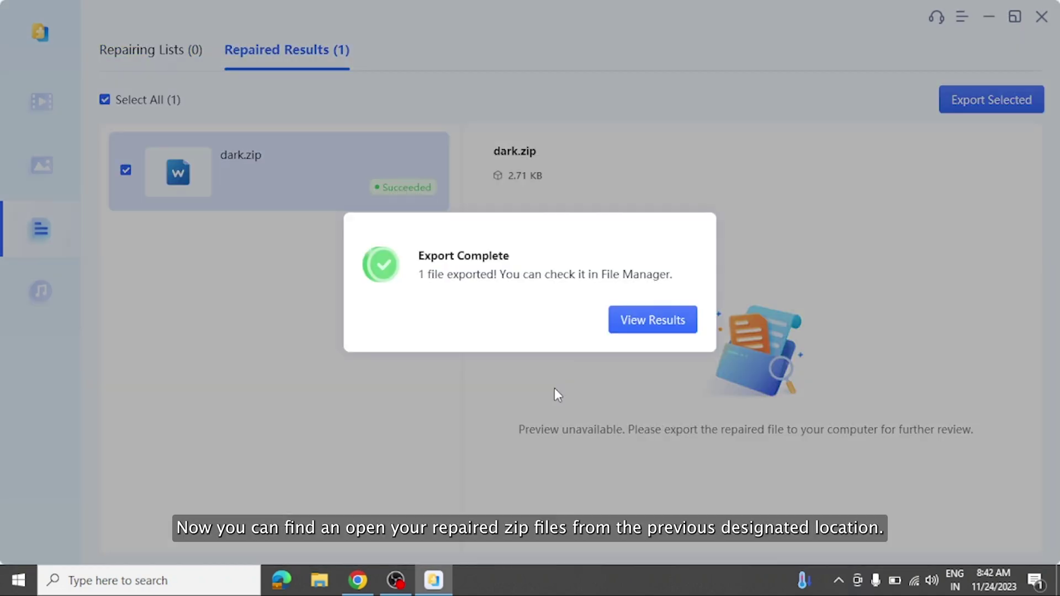
{"action": "left_click", "coordinate": [617, 316]}
{"action": "left_click", "coordinate": [989, 22]}
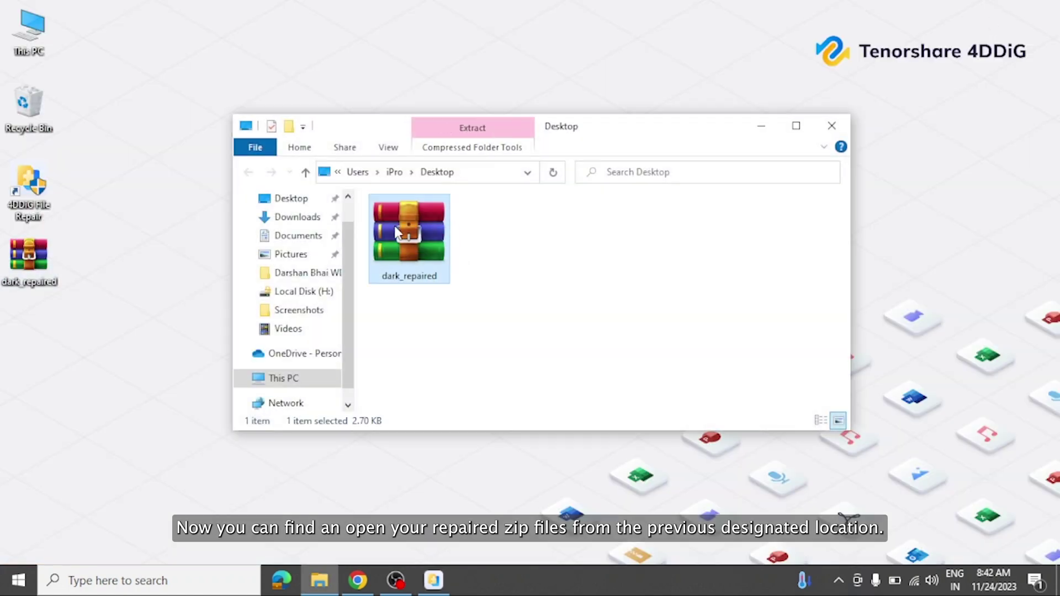
Extract dark_repaired to its own folder, view the six recovered files, and download 64-bit WinZip Command Line
{"action": "right_click", "coordinate": [412, 234]}
{"action": "left_click", "coordinate": [465, 303]}
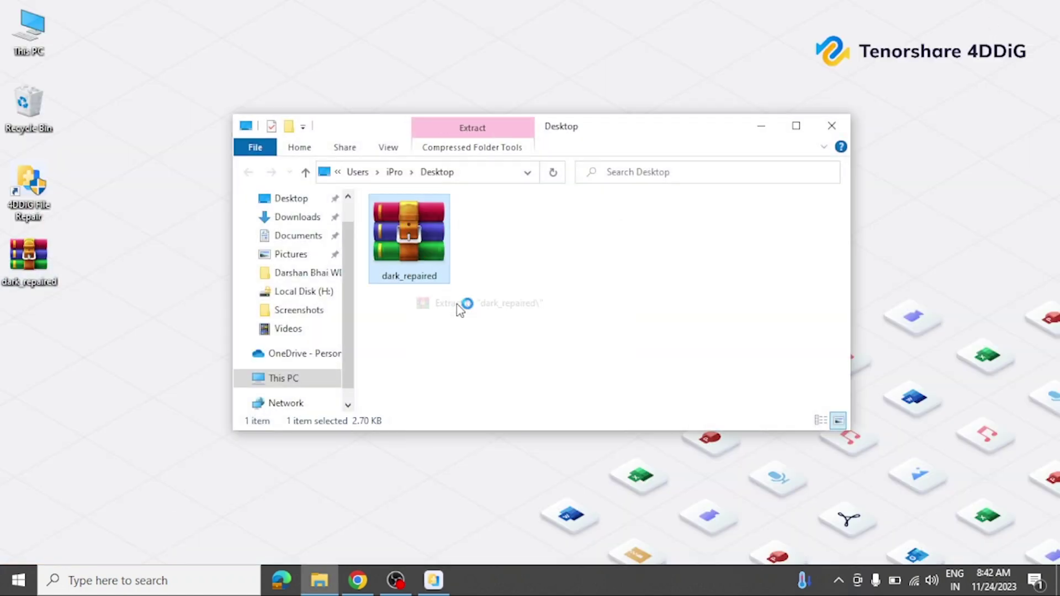
{"action": "double_click", "coordinate": [436, 282]}
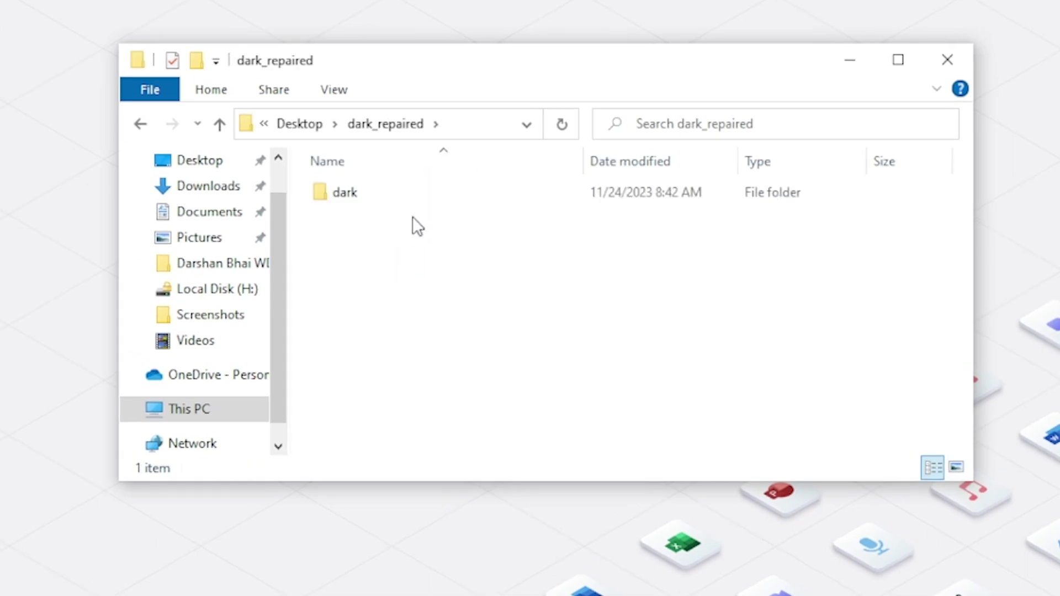
{"action": "double_click", "coordinate": [413, 198]}
{"action": "left_click_drag", "start_coordinate": [502, 350], "coordinate": [374, 188]}
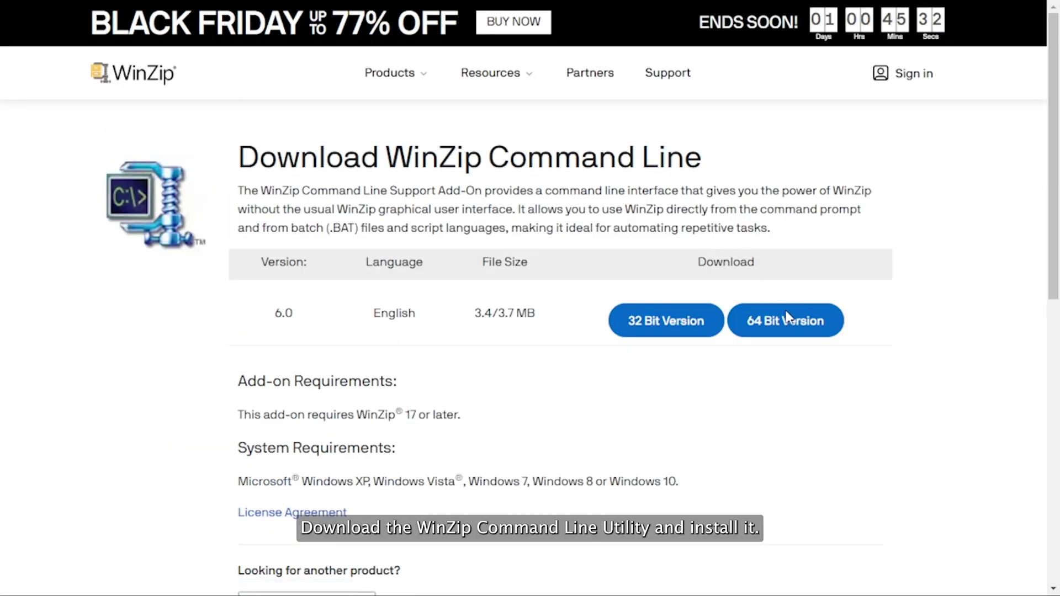
{"action": "left_click", "coordinate": [792, 322]}
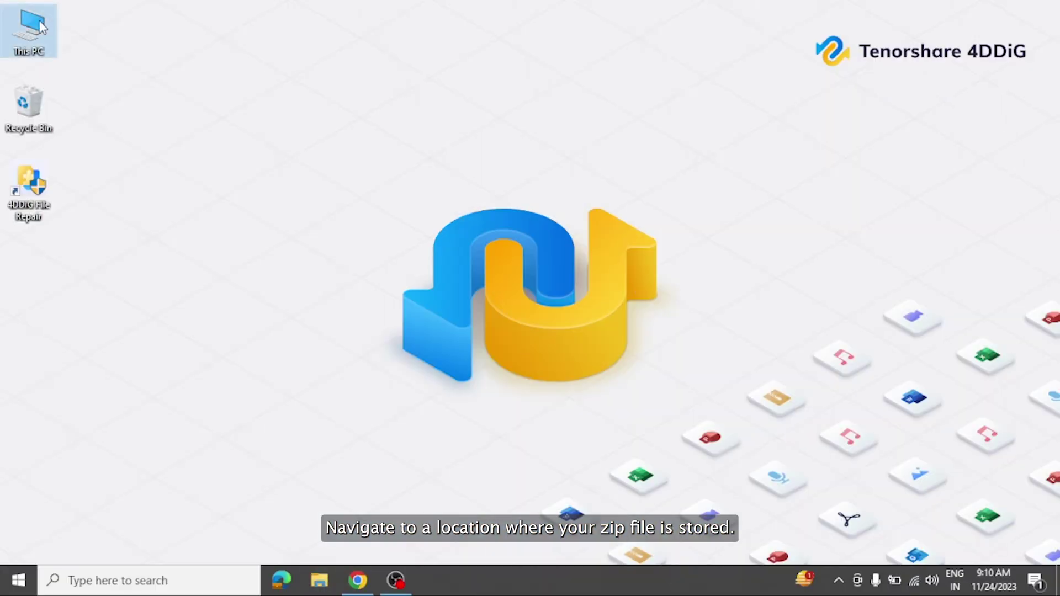
{"action": "double_click", "coordinate": [41, 27]}
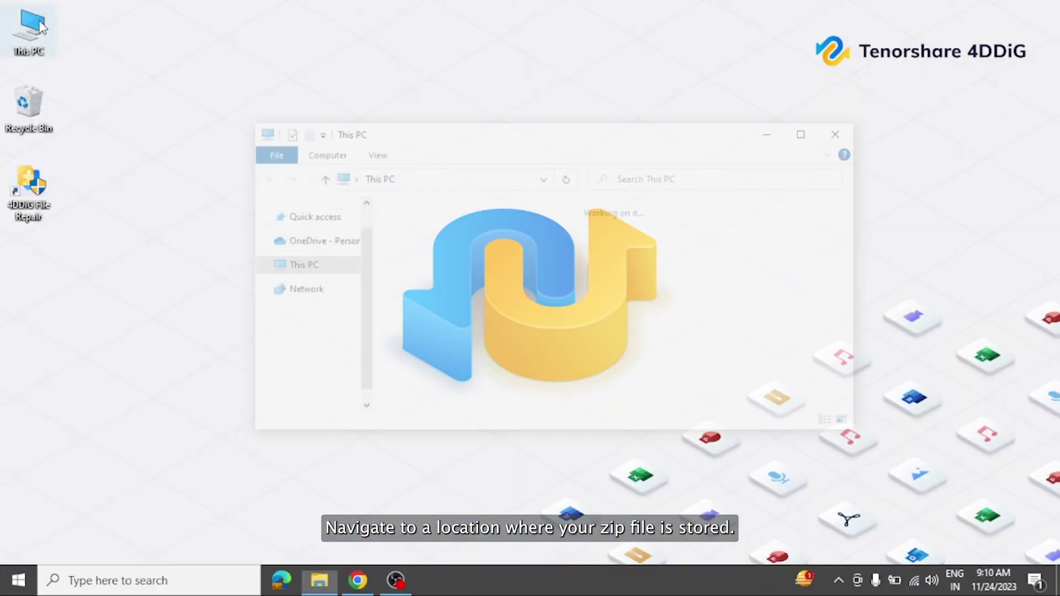
Open a Command Prompt in the Downloads folder via cmd in the address bar
{"action": "double_click", "coordinate": [633, 290]}
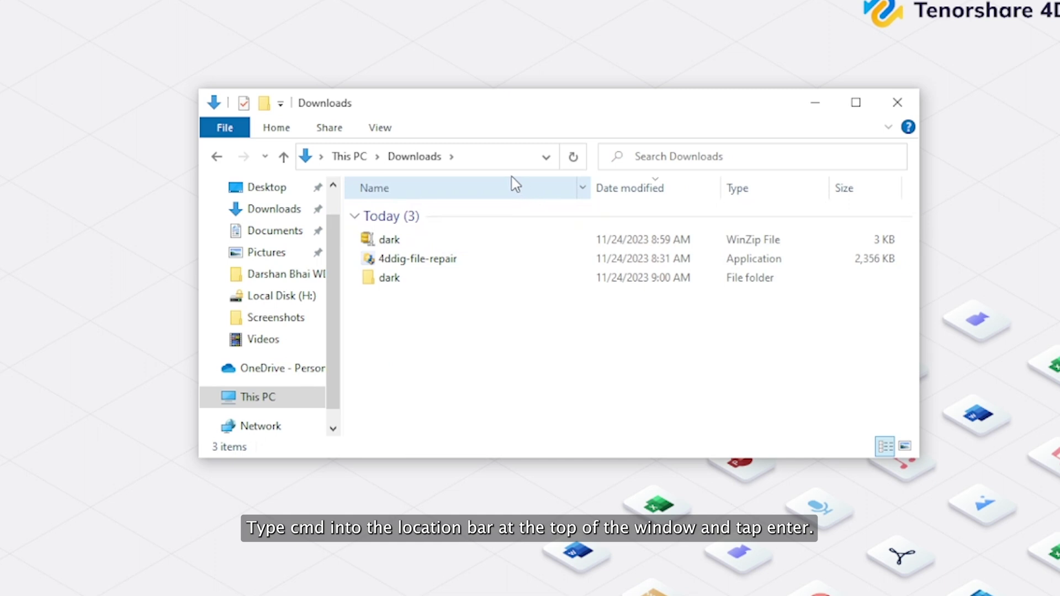
{"action": "left_click", "coordinate": [493, 158]}
{"action": "type", "text": "c"}
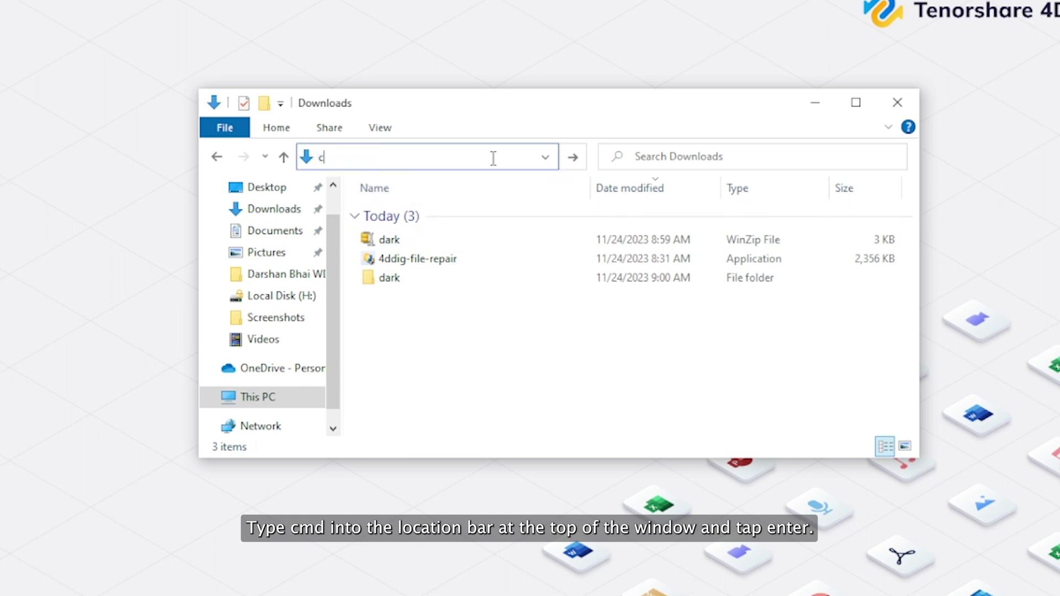
{"action": "type", "text": "md"}
{"action": "key", "text": "Return"}
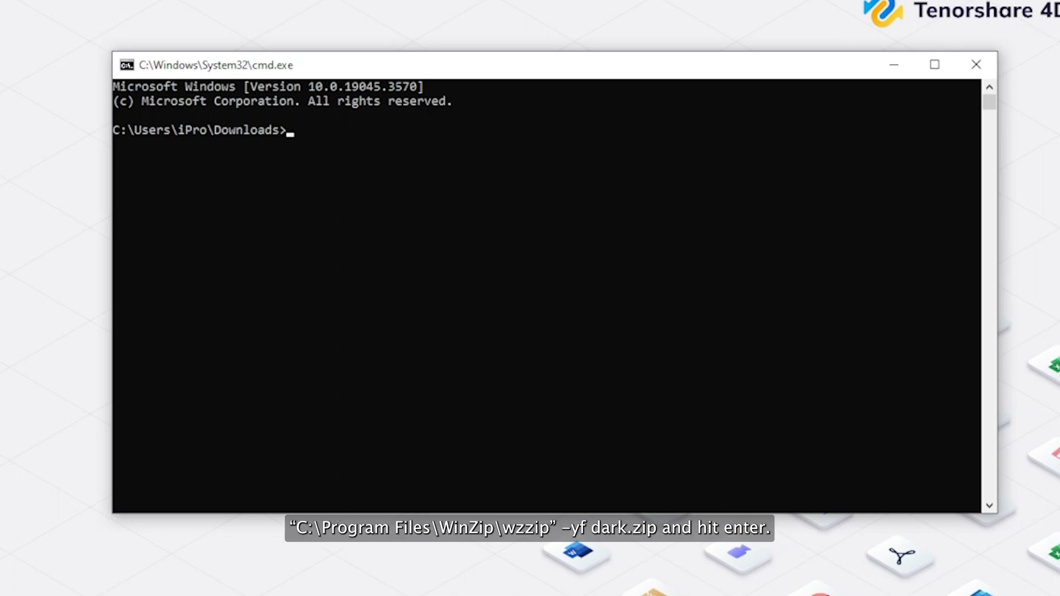
Run "C:\Program Files\WinZip\wzzip" -yf dark.zip to produce darkFIXED.zip, then type exit
{"action": "type", "text": "\"C:\\Program Files\\WinZip\\wzzip\" -yf dark.zip"}
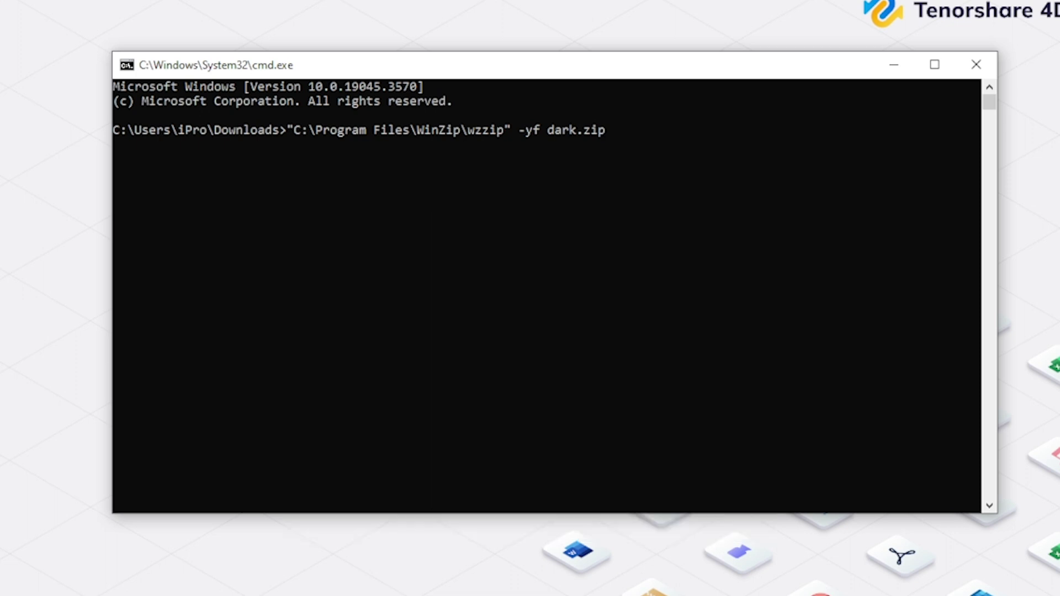
{"action": "key", "text": "Return"}
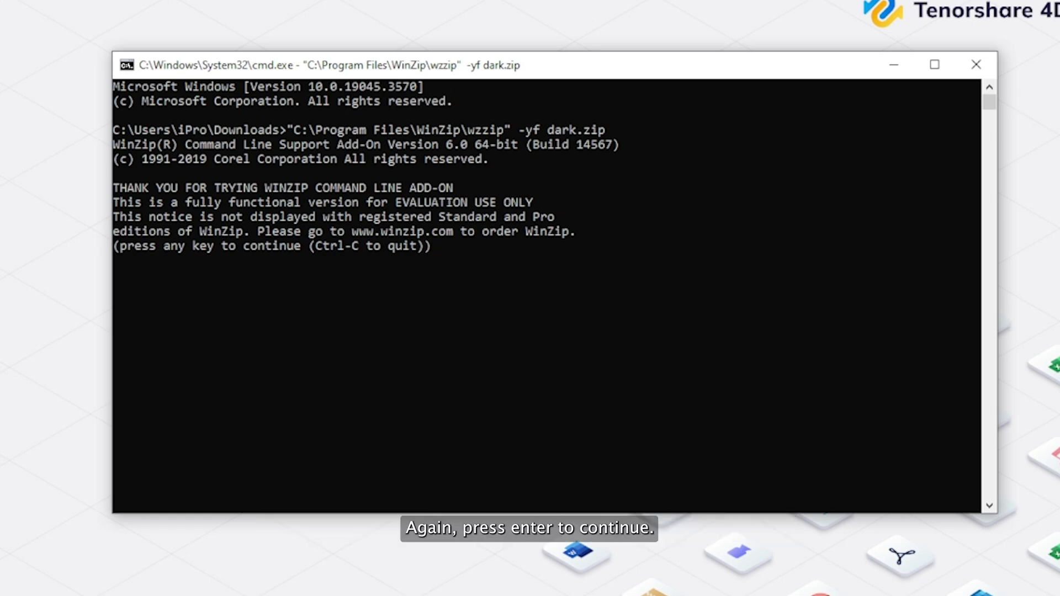
{"action": "key", "text": "Return"}
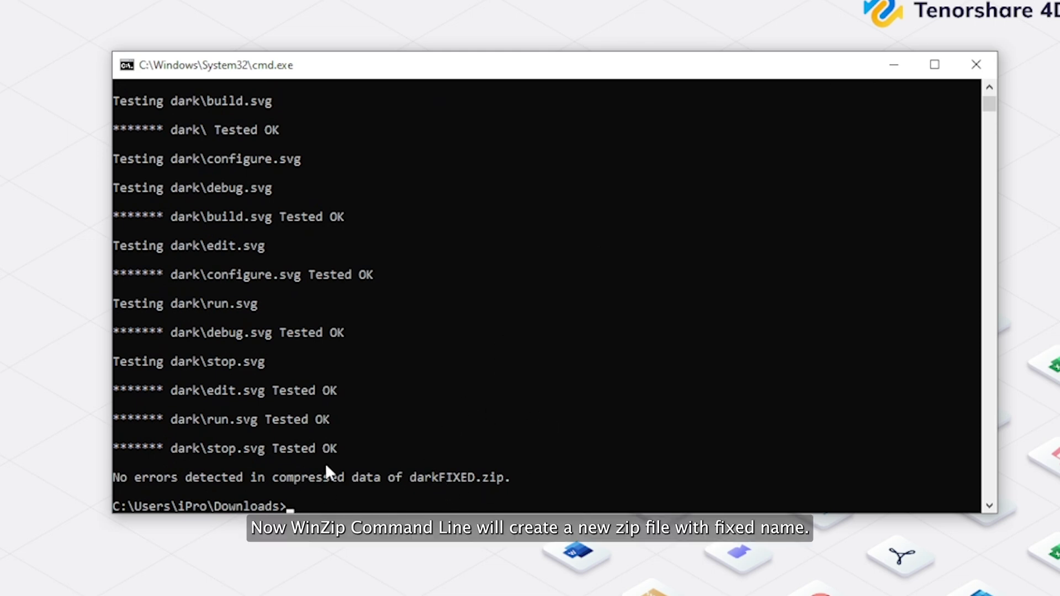
{"action": "type", "text": "exi"}
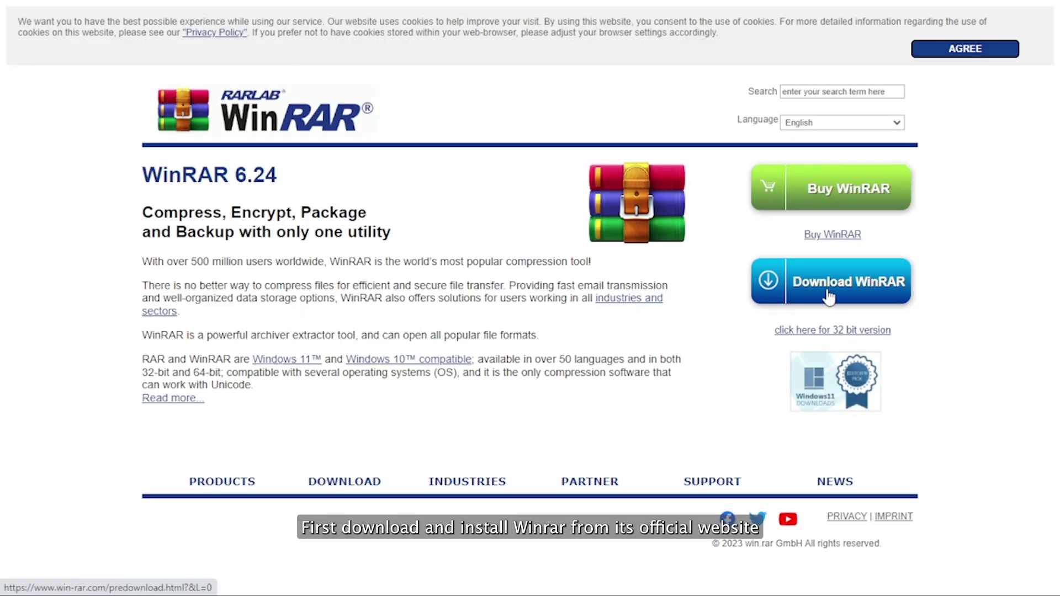
Go from win-rar.com to the Download WinRAR page and scroll down it
{"action": "left_click", "coordinate": [848, 284]}
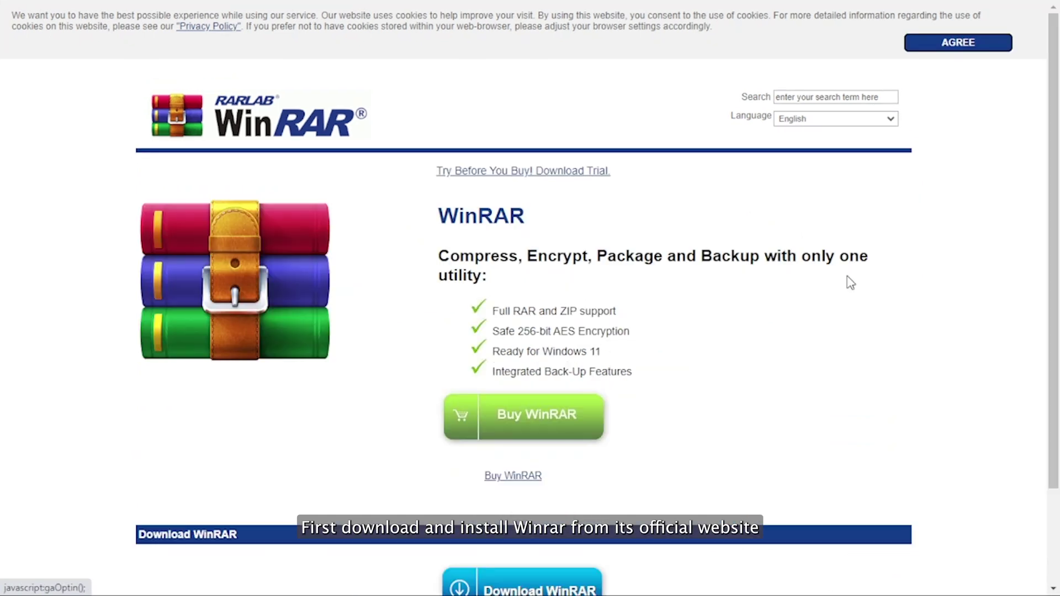
{"action": "scroll", "coordinate": [848, 284], "scroll_direction": "down", "scroll_amount": 2}
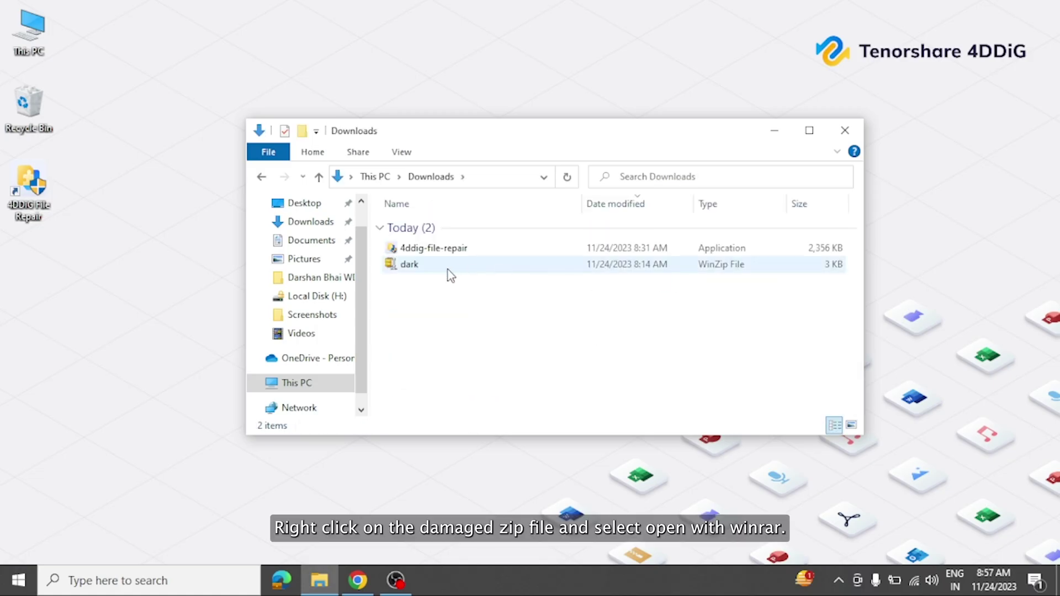
Open the damaged dark.zip from Explorer in WinRAR
{"action": "left_click", "coordinate": [446, 267]}
{"action": "right_click", "coordinate": [443, 265]}
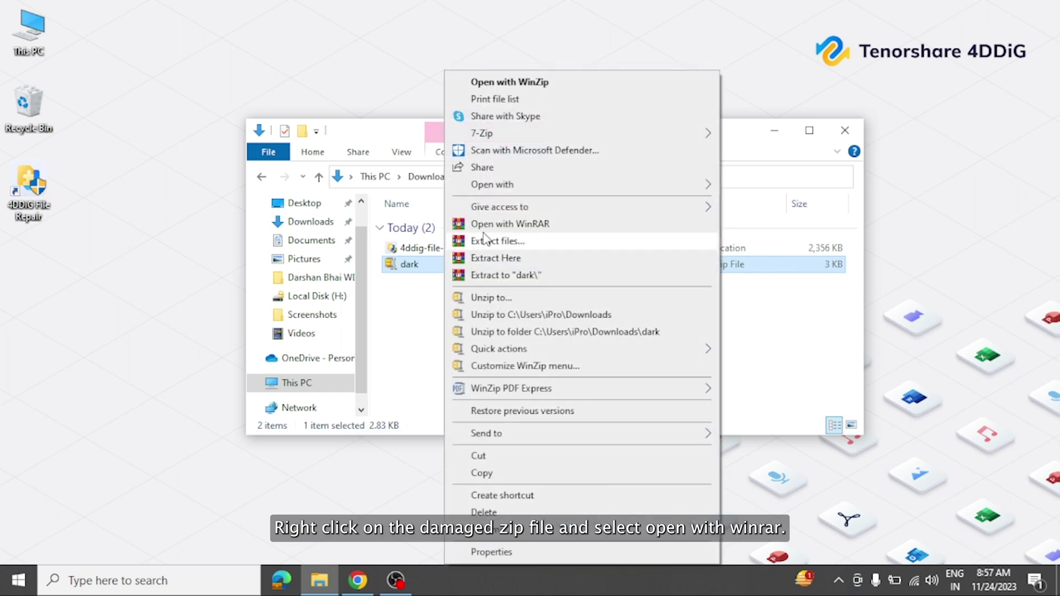
{"action": "left_click", "coordinate": [515, 224]}
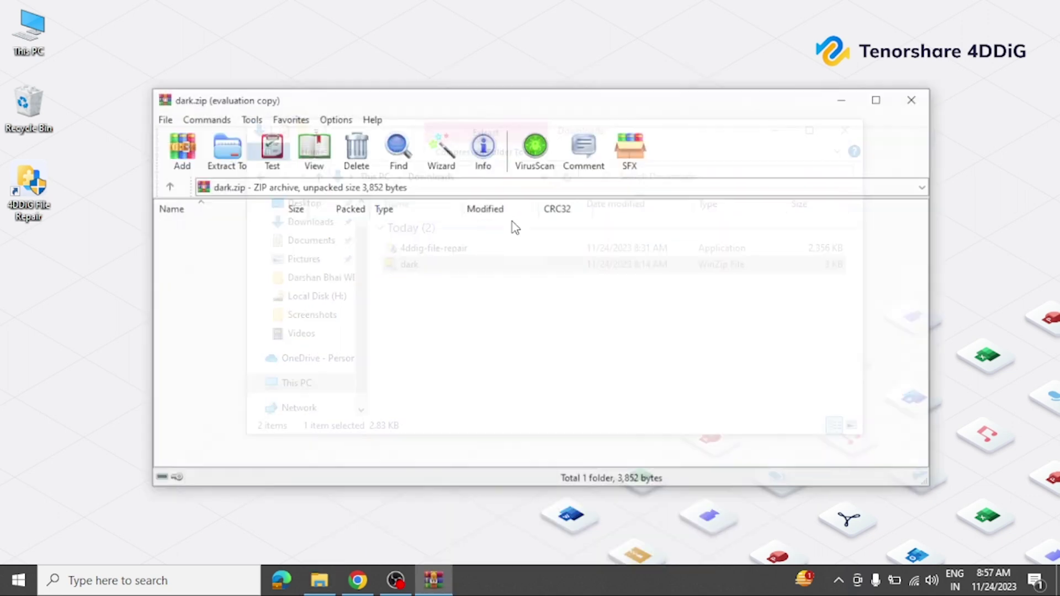
Repair dark.zip as a ZIP archive into rebuilt.dark.zip in Downloads, then close the log
{"action": "left_click", "coordinate": [250, 121]}
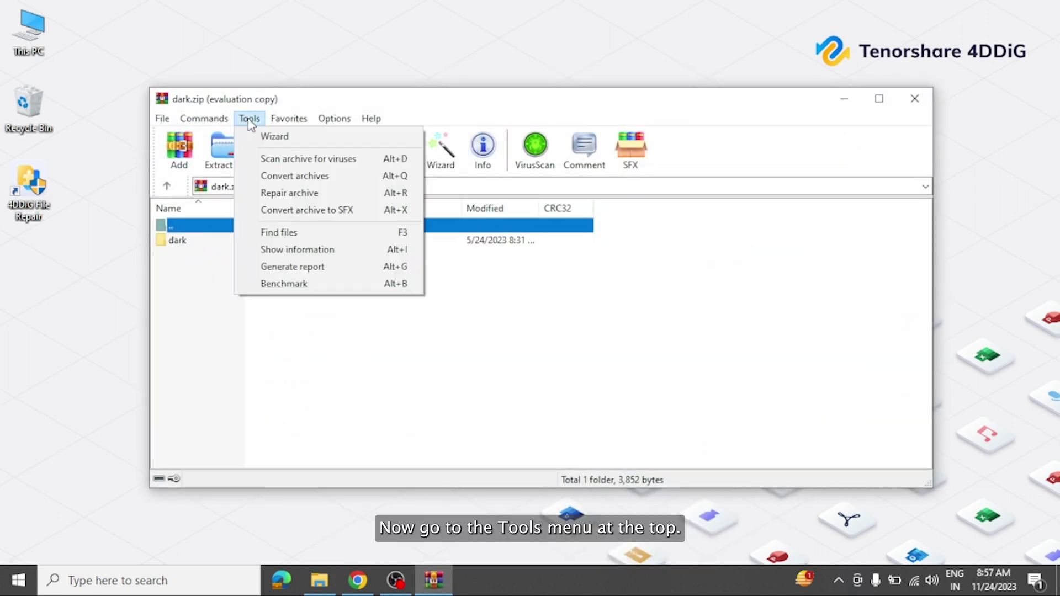
{"action": "left_click", "coordinate": [280, 194]}
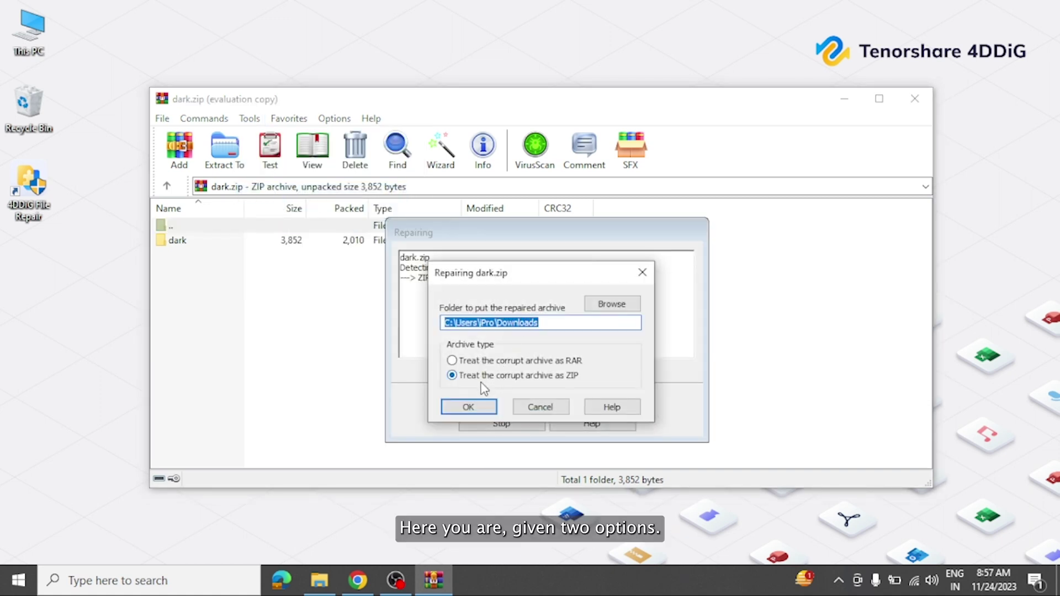
{"action": "left_click", "coordinate": [477, 409]}
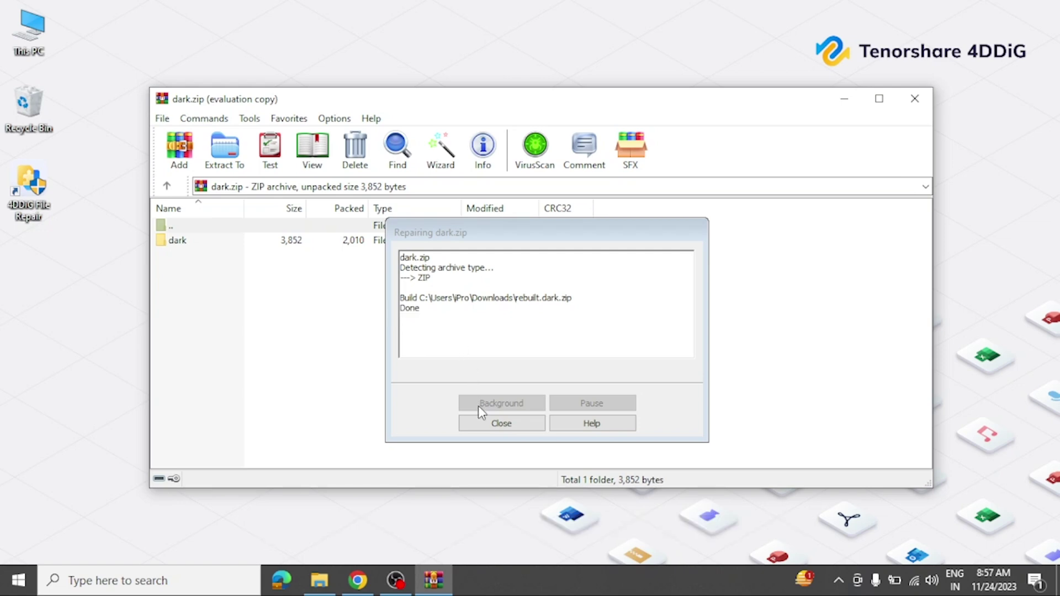
{"action": "left_click", "coordinate": [479, 424]}
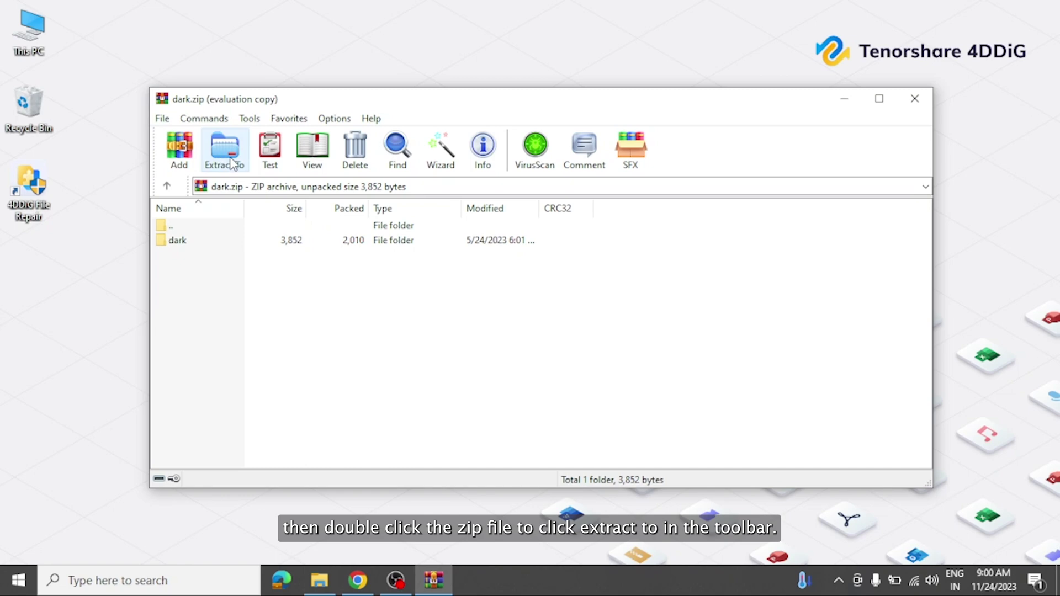
Extract the dark folder to Downloads\dark keeping broken files, overwrite all existing files, and close WinRAR
{"action": "left_click", "coordinate": [202, 241]}
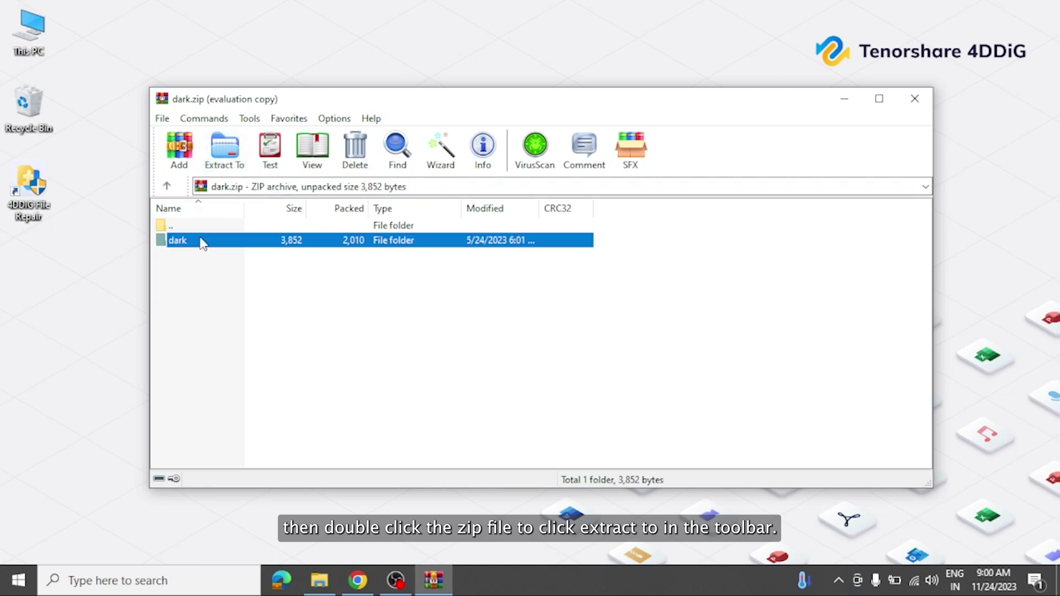
{"action": "left_click", "coordinate": [226, 160]}
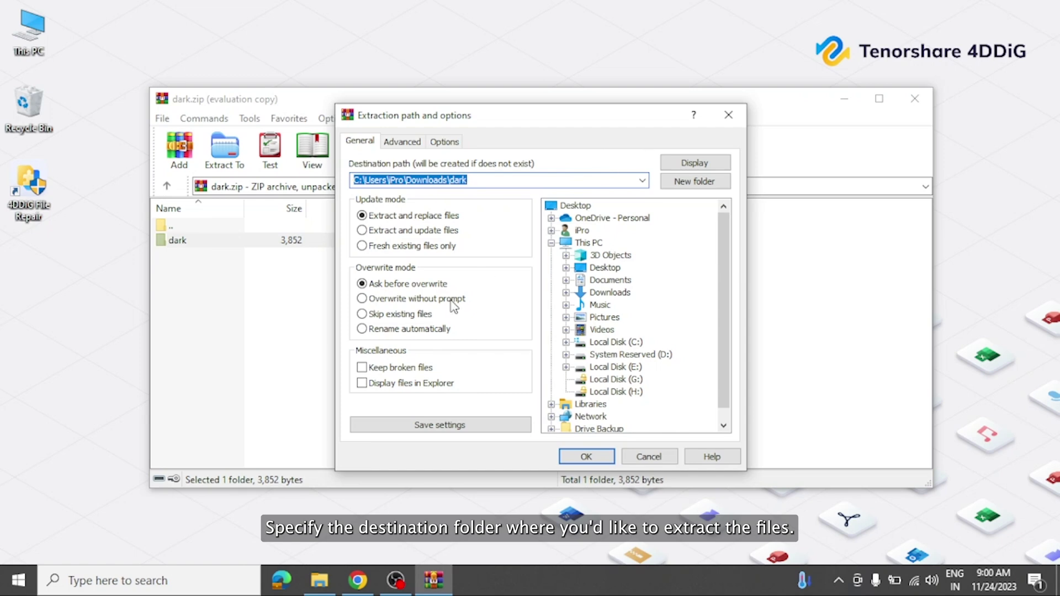
{"action": "left_click", "coordinate": [387, 368]}
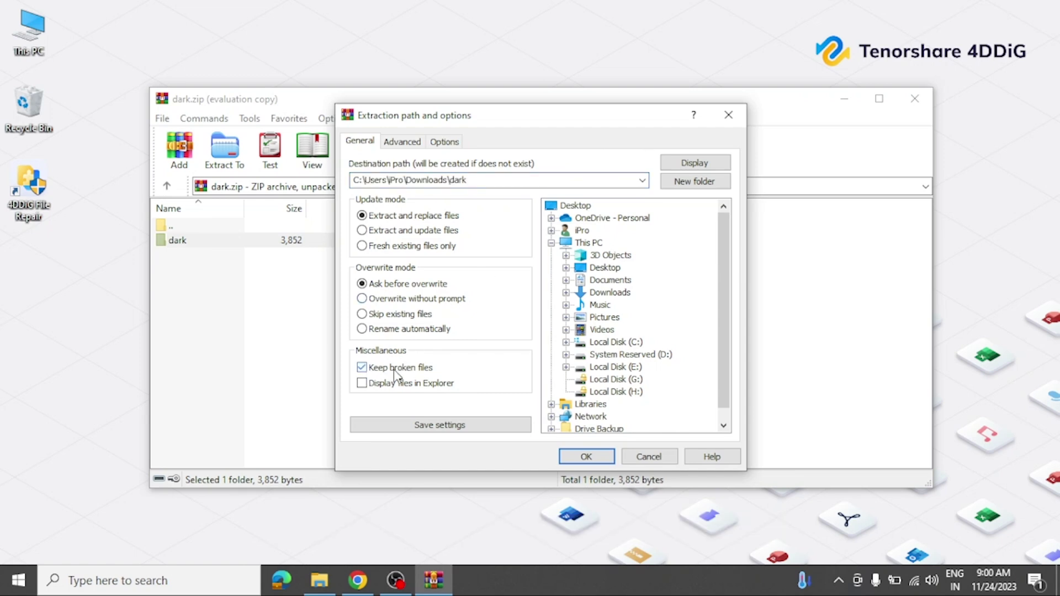
{"action": "left_click", "coordinate": [584, 454]}
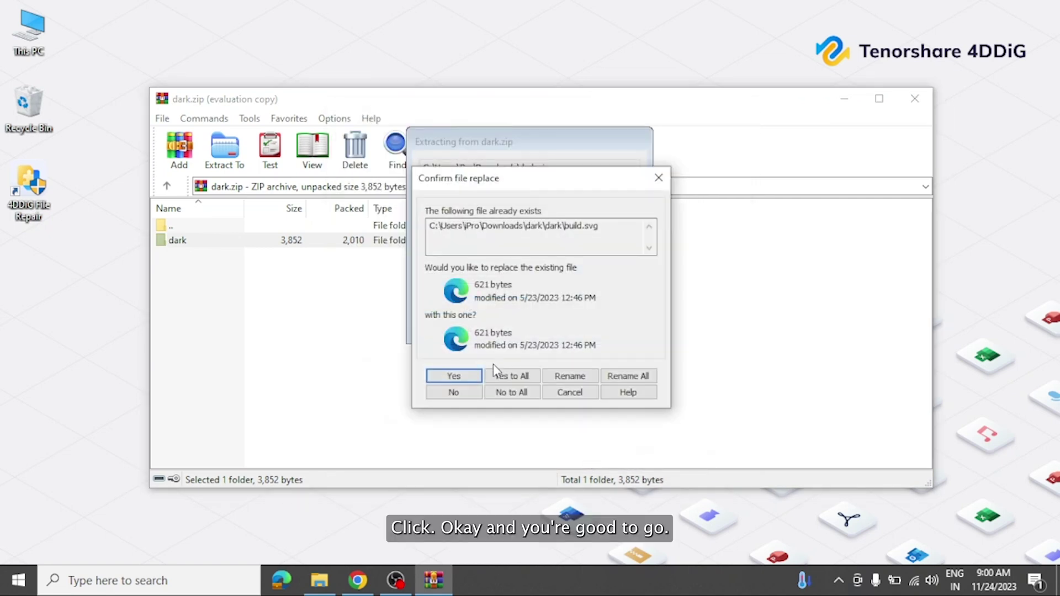
{"action": "left_click", "coordinate": [501, 377]}
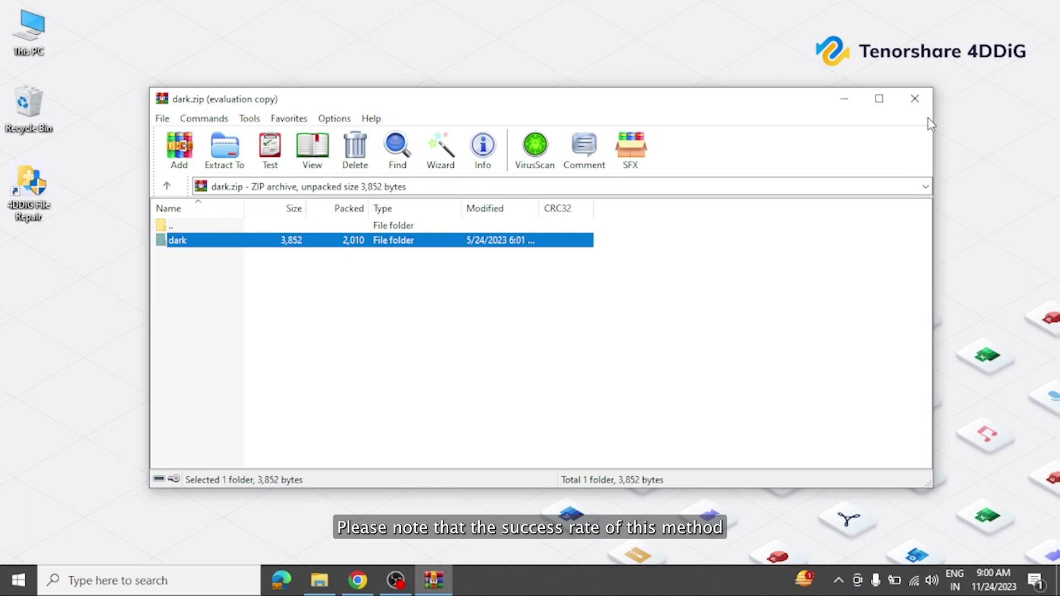
{"action": "left_click", "coordinate": [915, 98]}
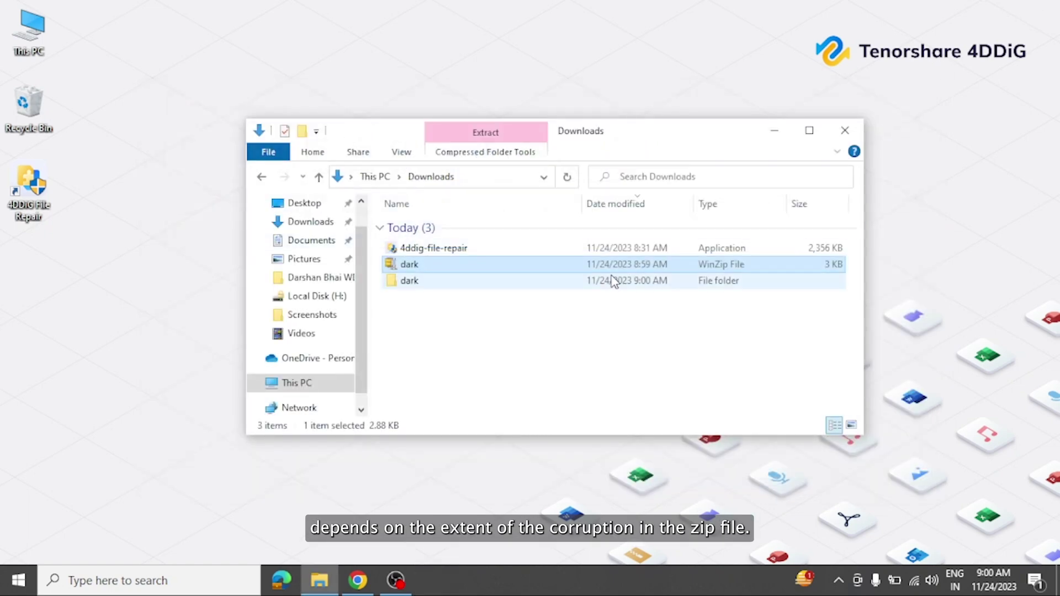
Open the extracted dark folder and its inner dark folder, and select all six recovered files
{"action": "double_click", "coordinate": [594, 280]}
{"action": "double_click", "coordinate": [493, 231]}
{"action": "left_click_drag", "start_coordinate": [560, 362], "coordinate": [382, 213]}
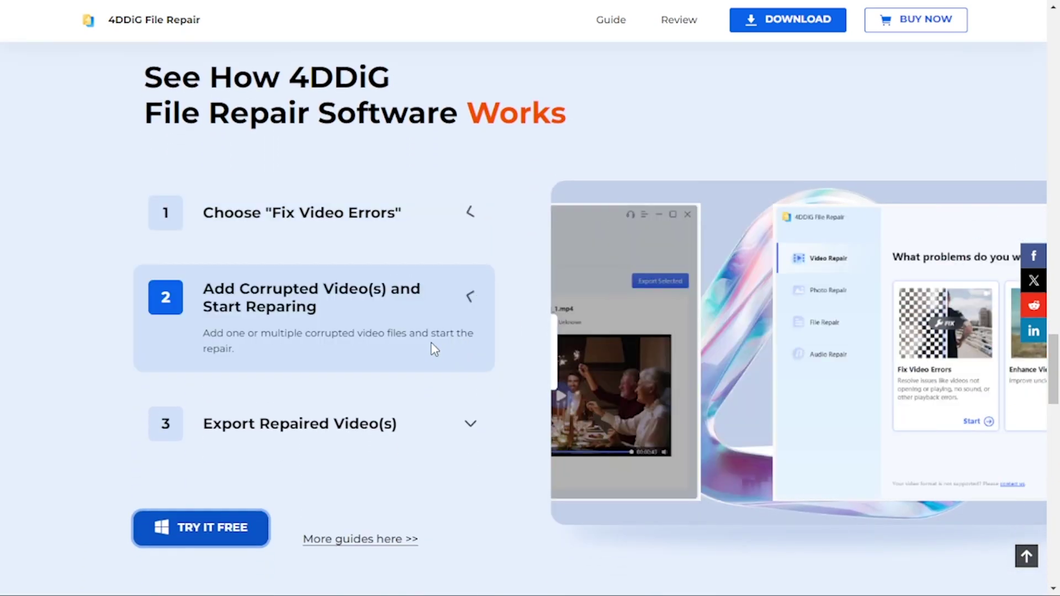
Expand the step 3 'Export Repaired Video(s)' section on the 4DDiG File Repair page
{"action": "left_click", "coordinate": [378, 422]}
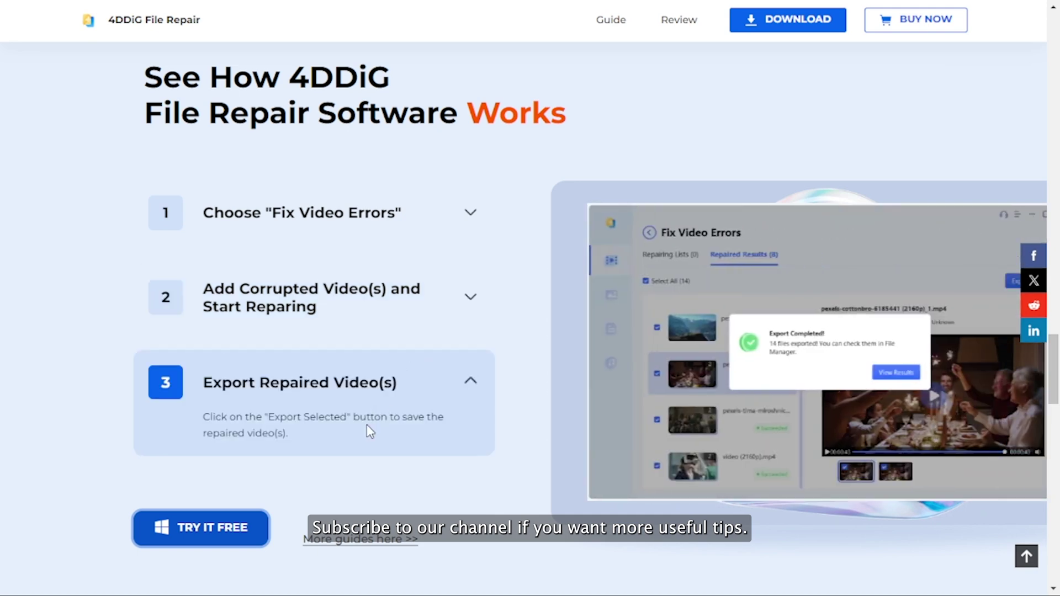